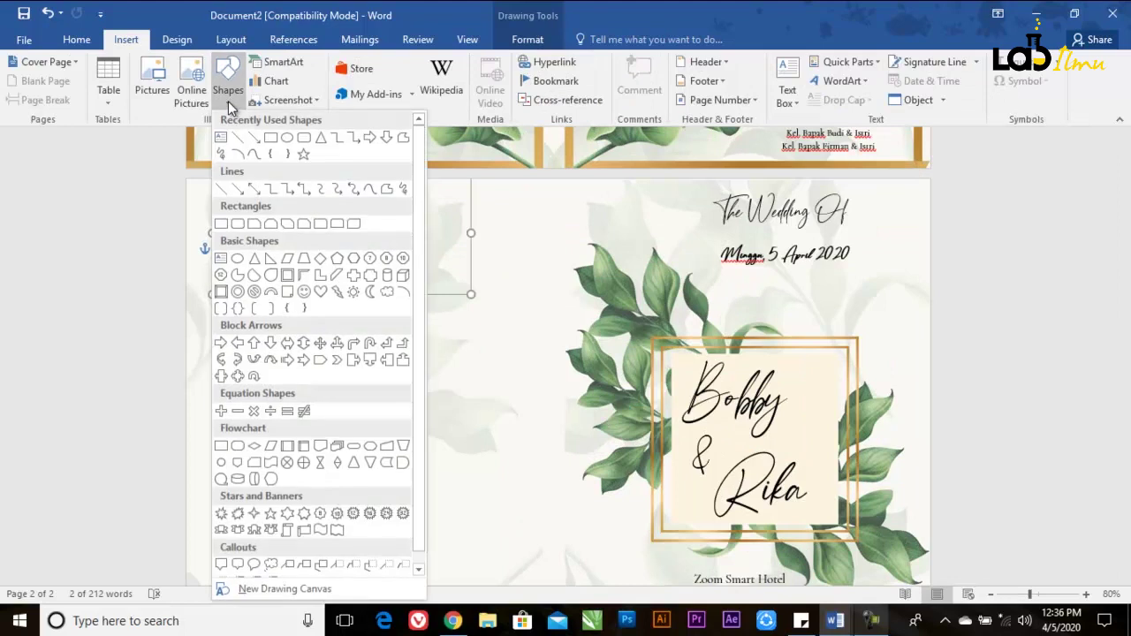
Start a new blank document, Document2, with empty pages for the invitation.
click(298, 139)
scroll(300, 212, down, 2)
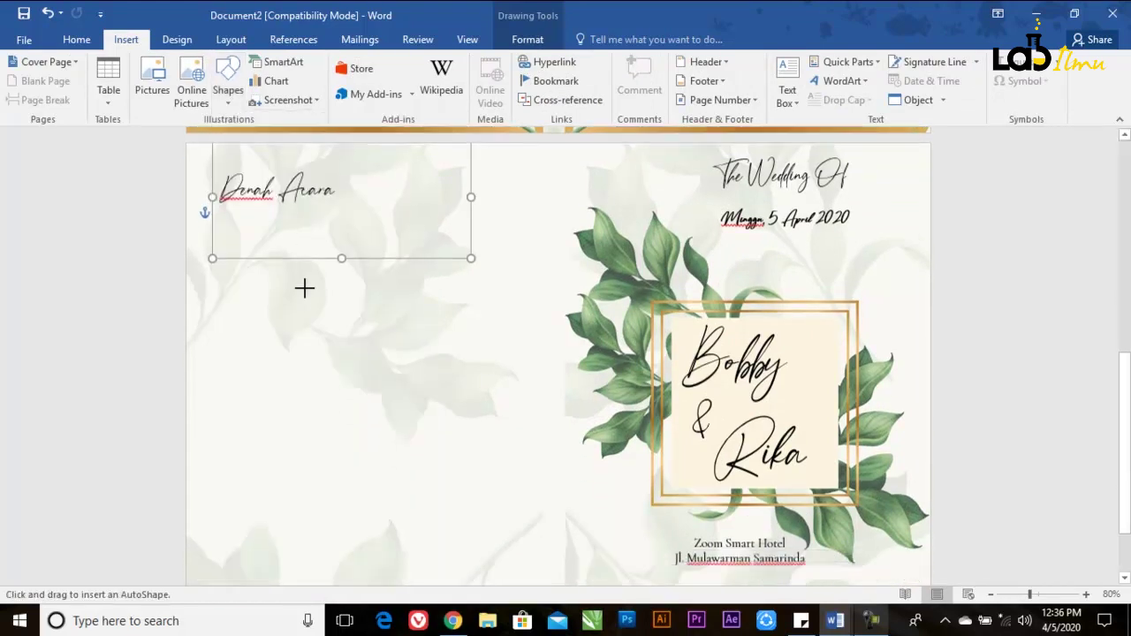
mouse_move(240, 274)
mouse_down()
mouse_move(263, 578)
mouse_move(257, 570)
mouse_up()
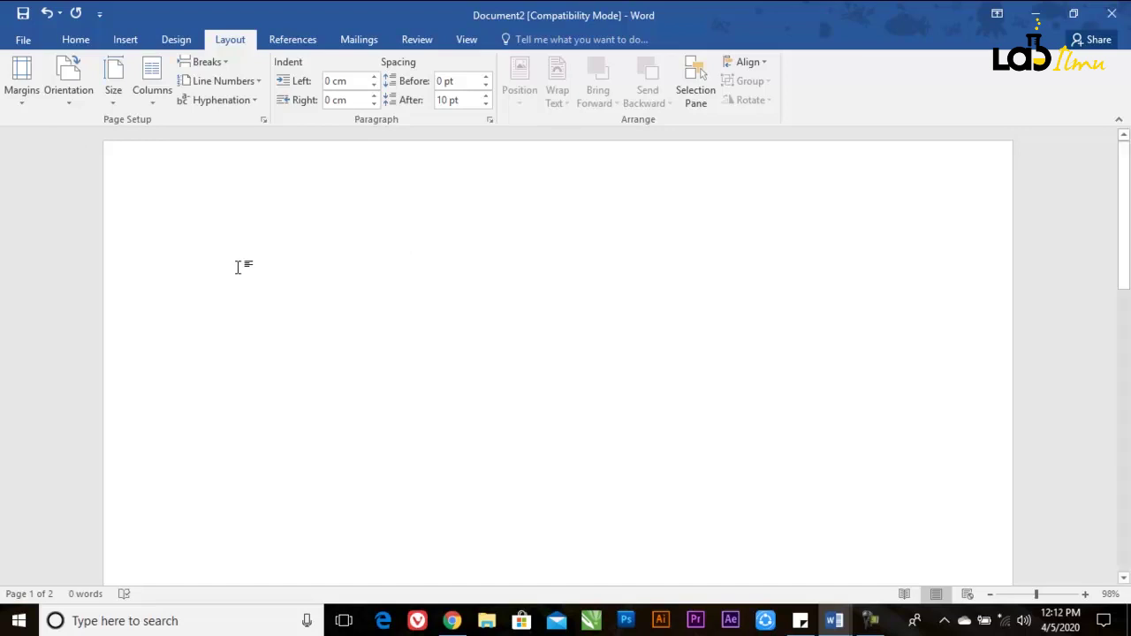
Draw a 29.7 cm rectangle with no outline at the page's top-left corner.
click(115, 39)
click(226, 92)
click(252, 146)
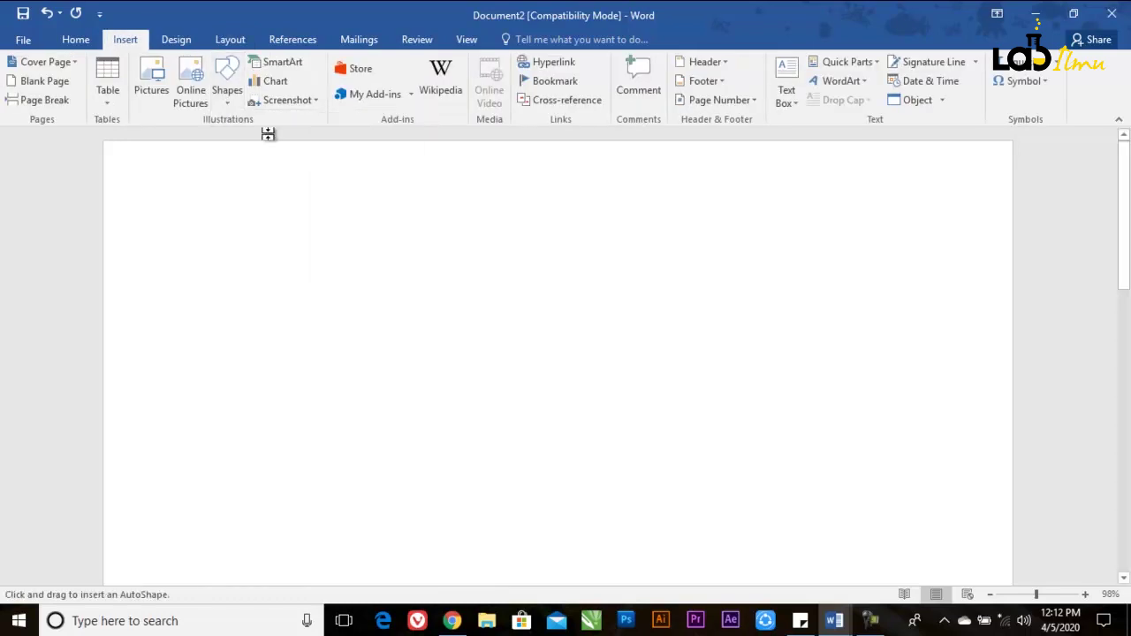
drag(242, 190, 643, 443)
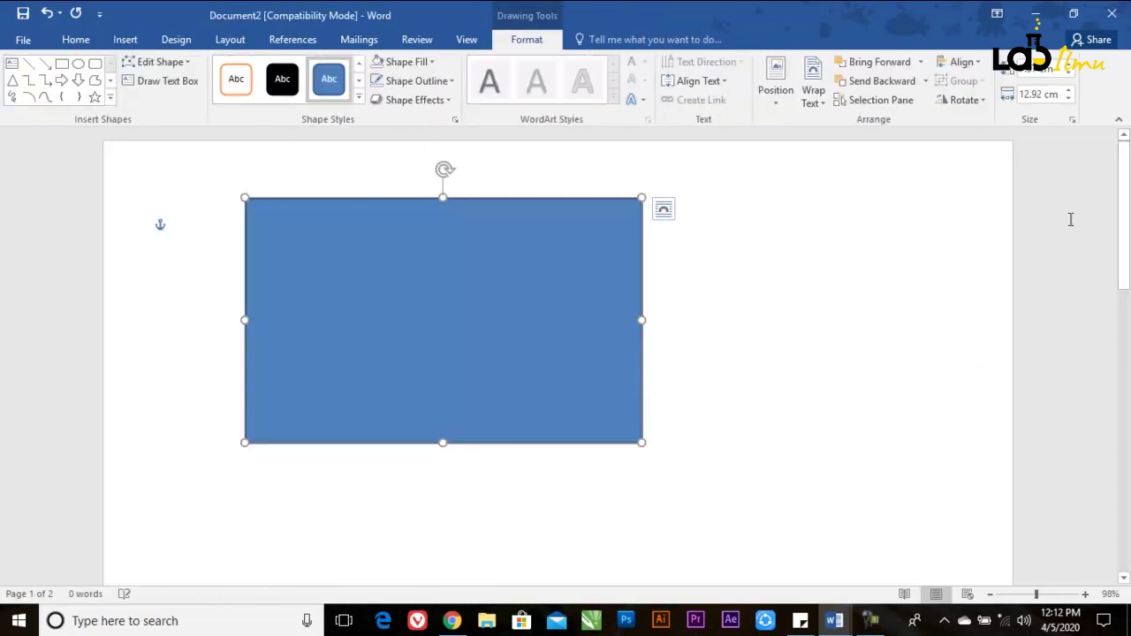
click(1050, 94)
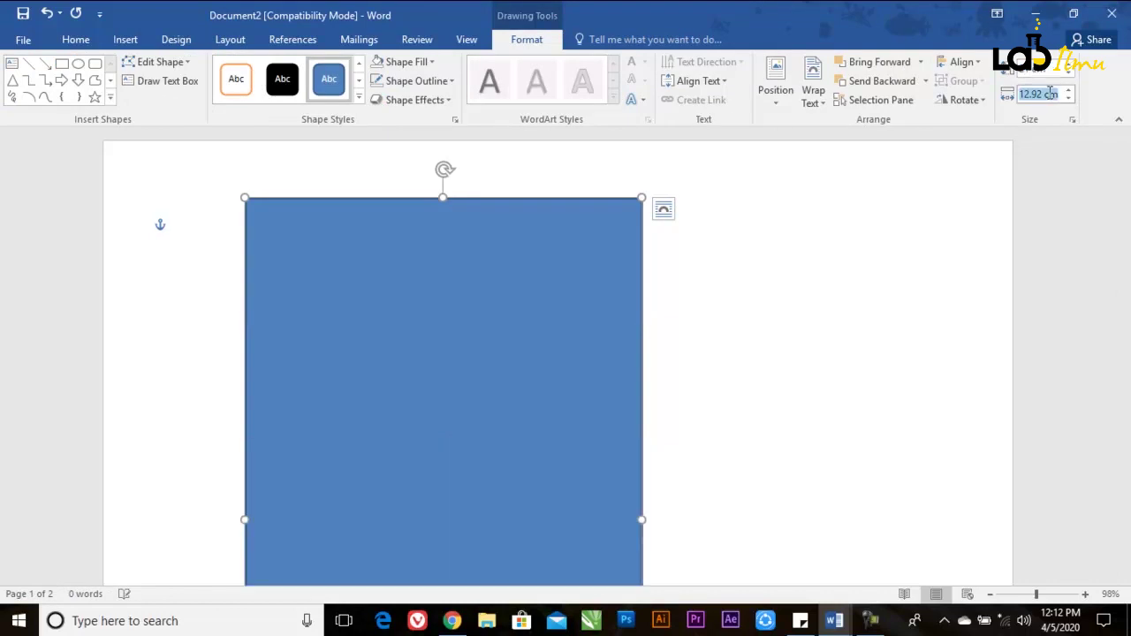
text(29,.7)
key(Return)
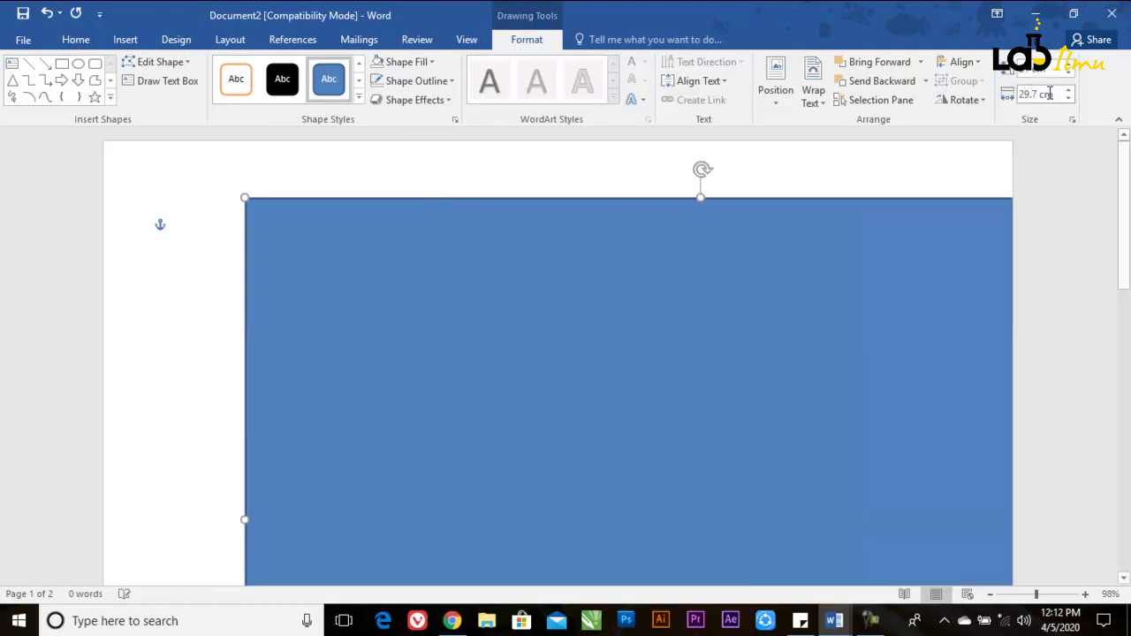
click(450, 80)
click(434, 227)
drag(490, 268, 344, 209)
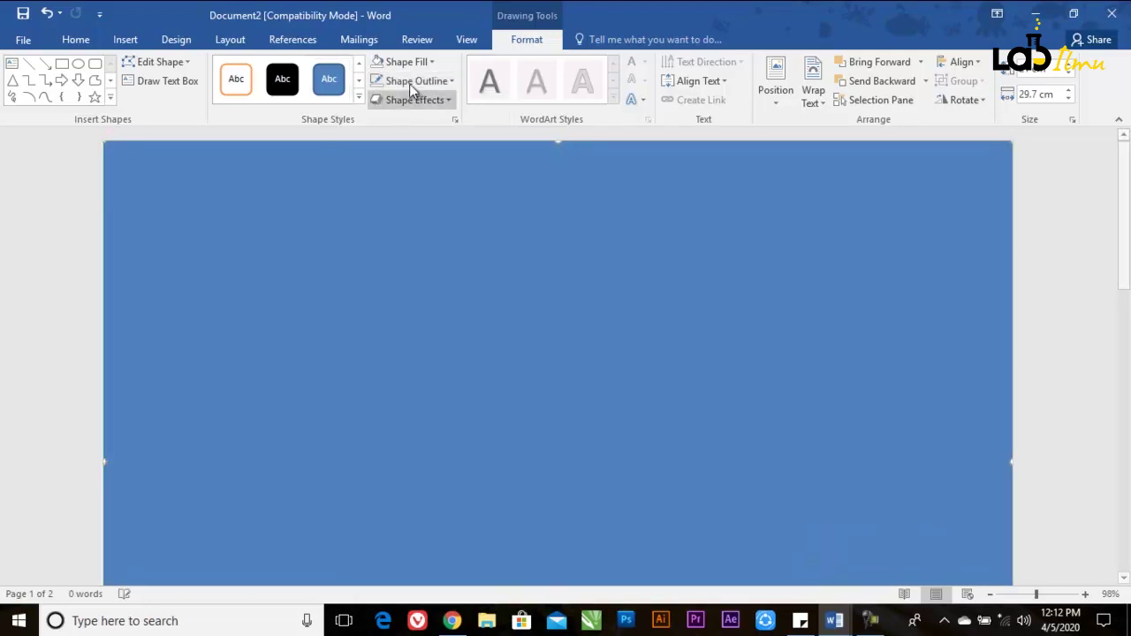
Fill the rectangle with the 'template dalam' picture from the computer.
click(424, 64)
click(442, 250)
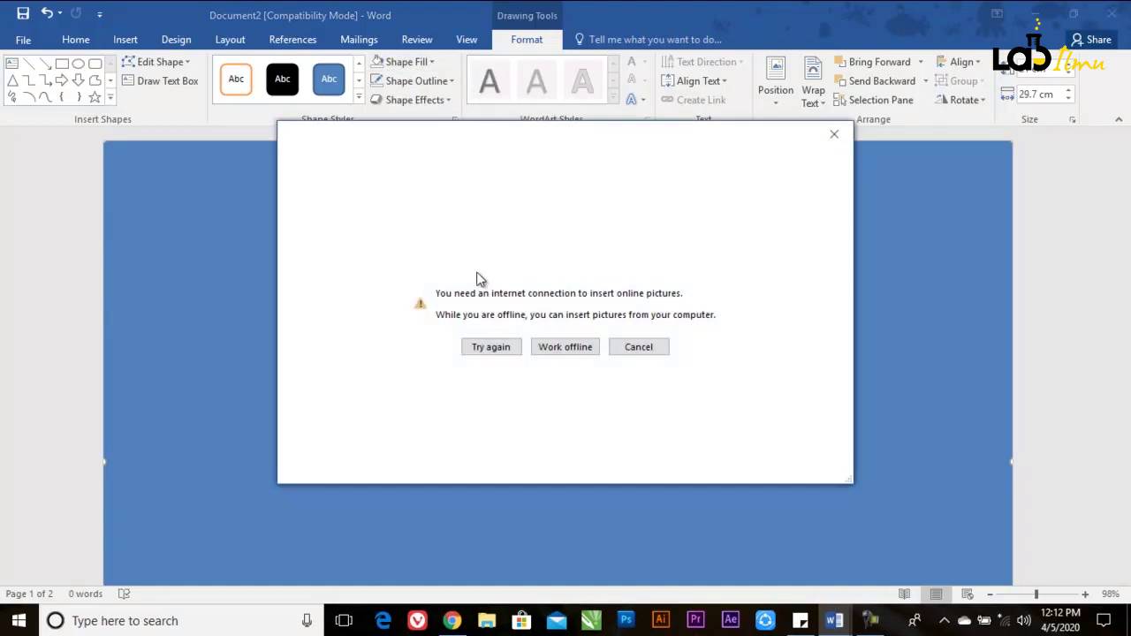
click(575, 346)
click(569, 256)
click(585, 447)
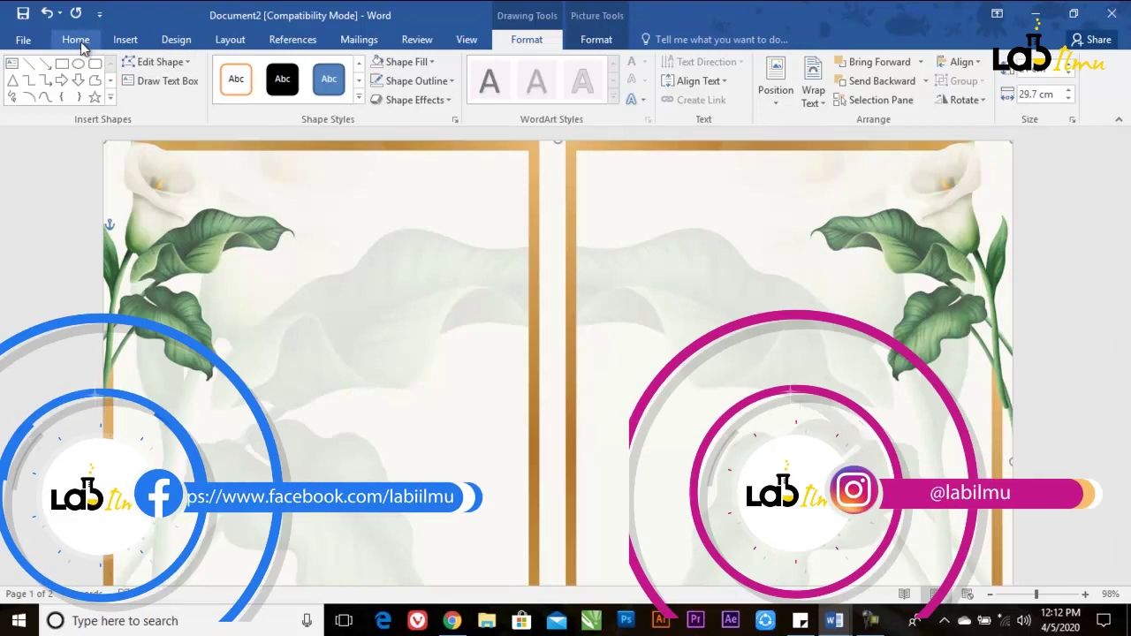
Draw a text box on the left page for the verse and names.
click(113, 44)
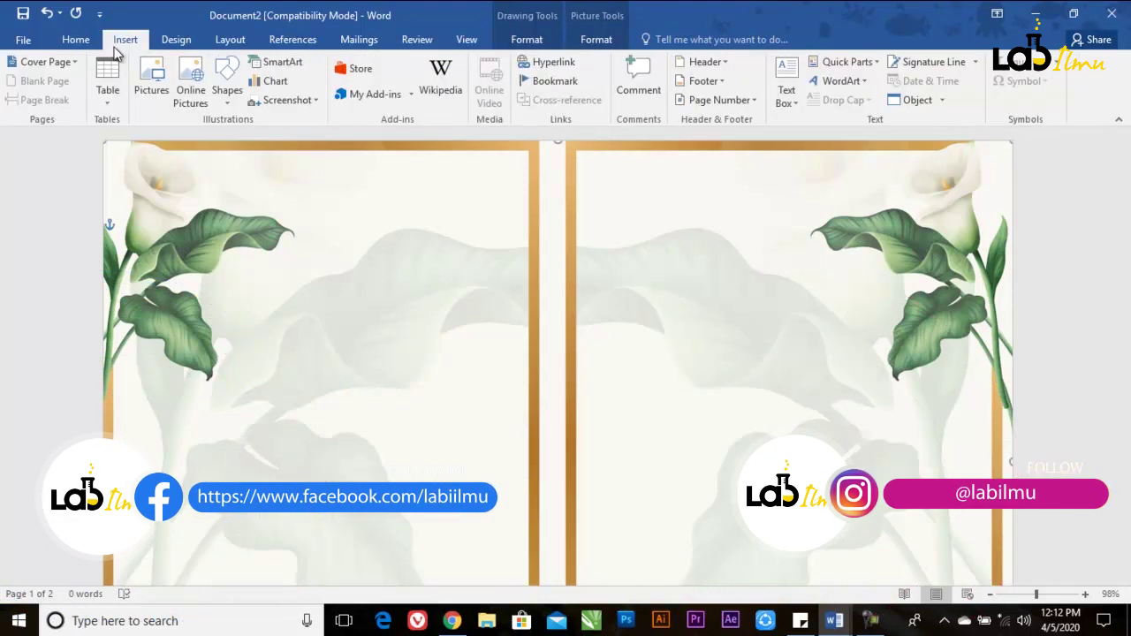
click(787, 97)
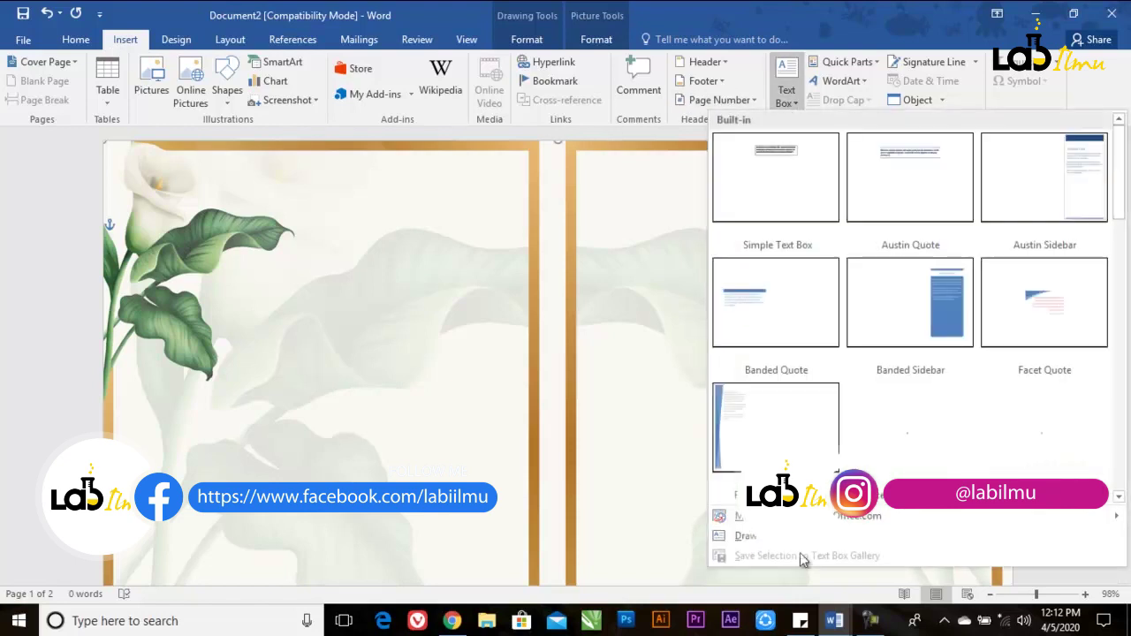
click(746, 535)
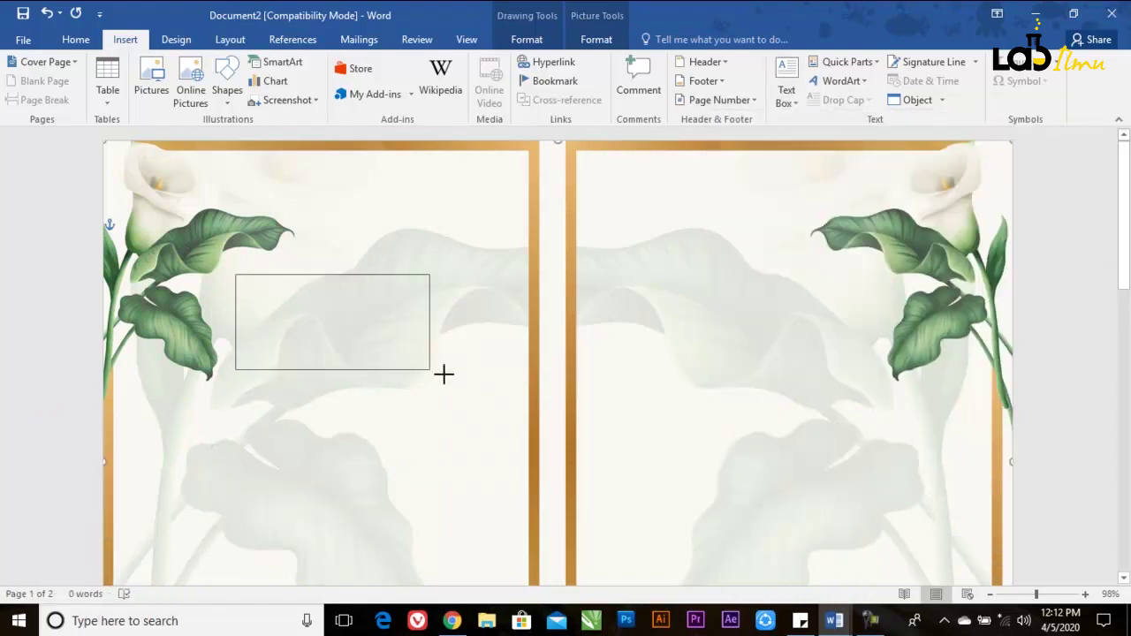
drag(477, 379, 477, 379)
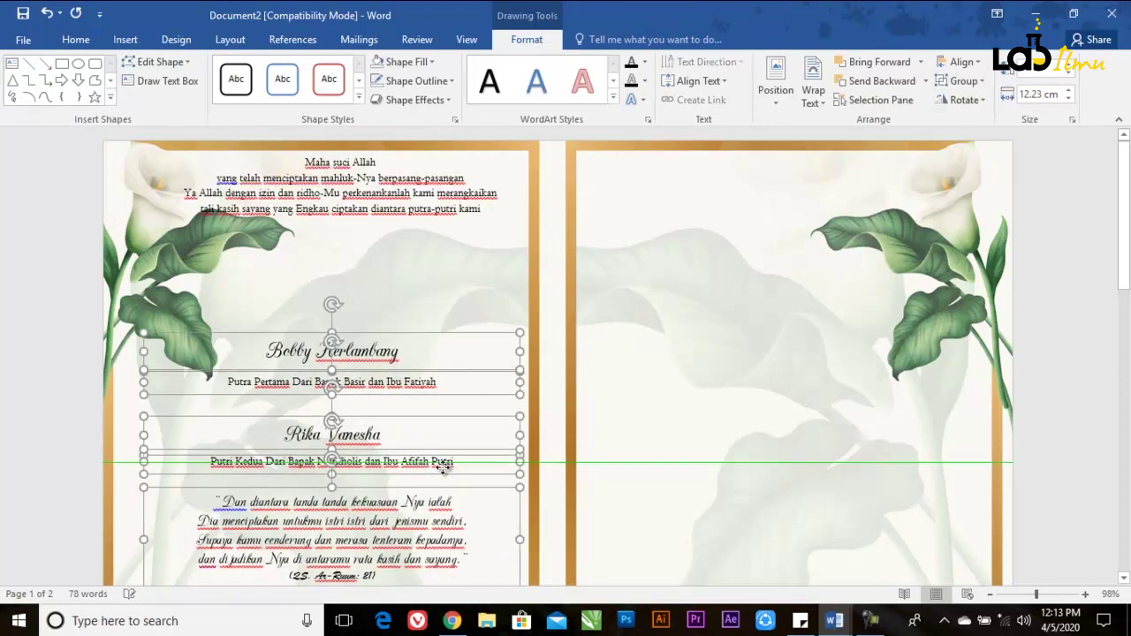
scroll(439, 341, down, 5)
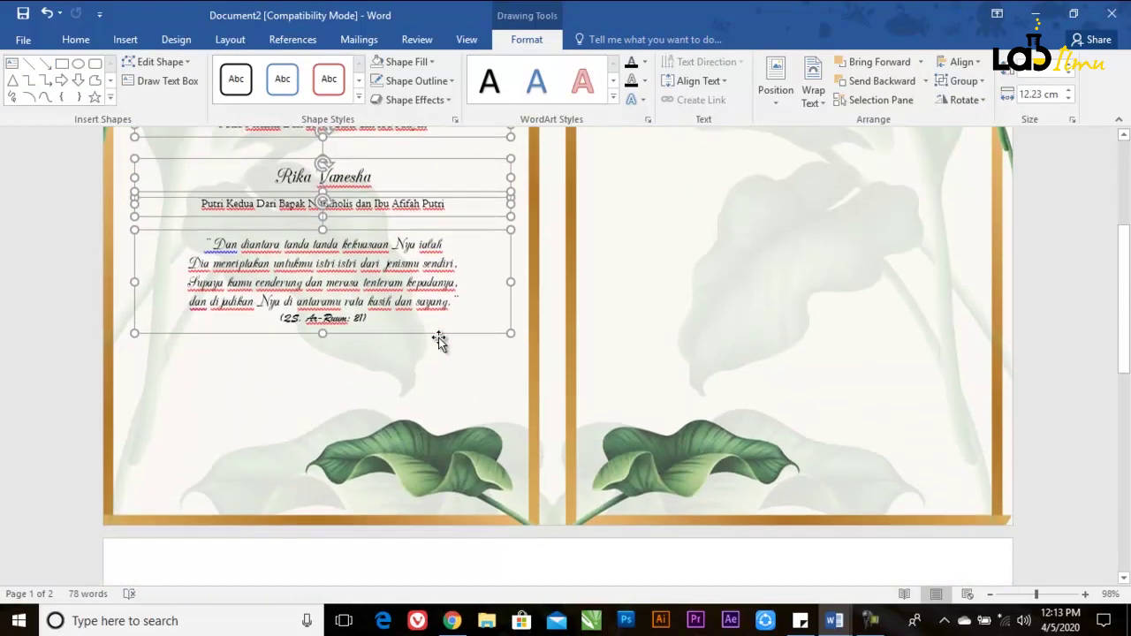
scroll(439, 341, up, 1)
Move the quoted verse box lower on the left page.
click(661, 362)
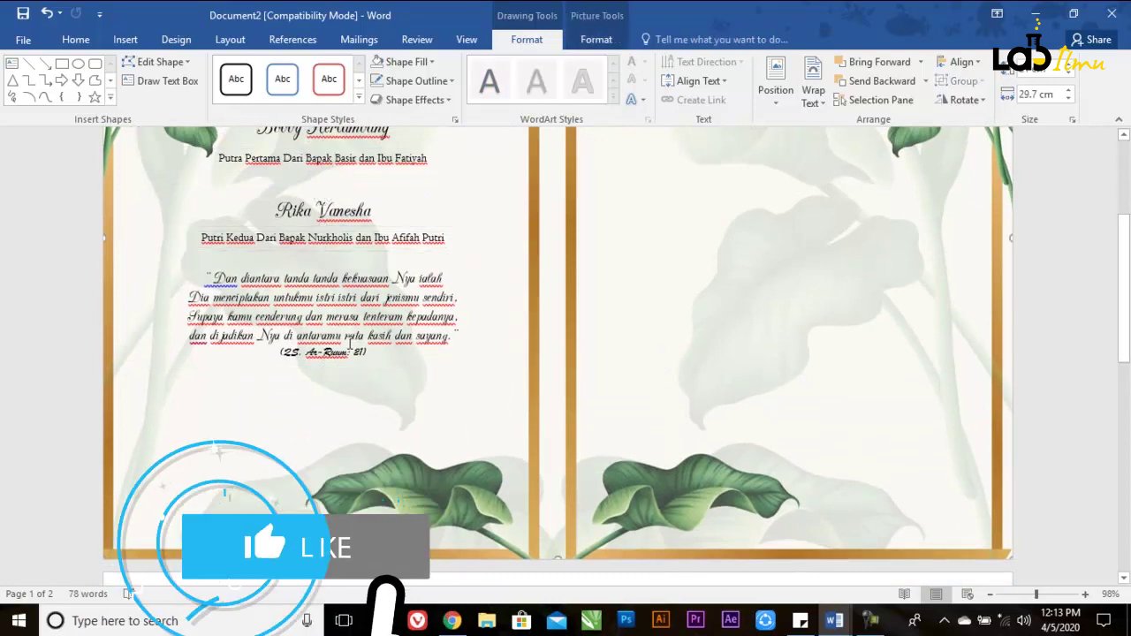
click(365, 371)
drag(365, 376, 361, 464)
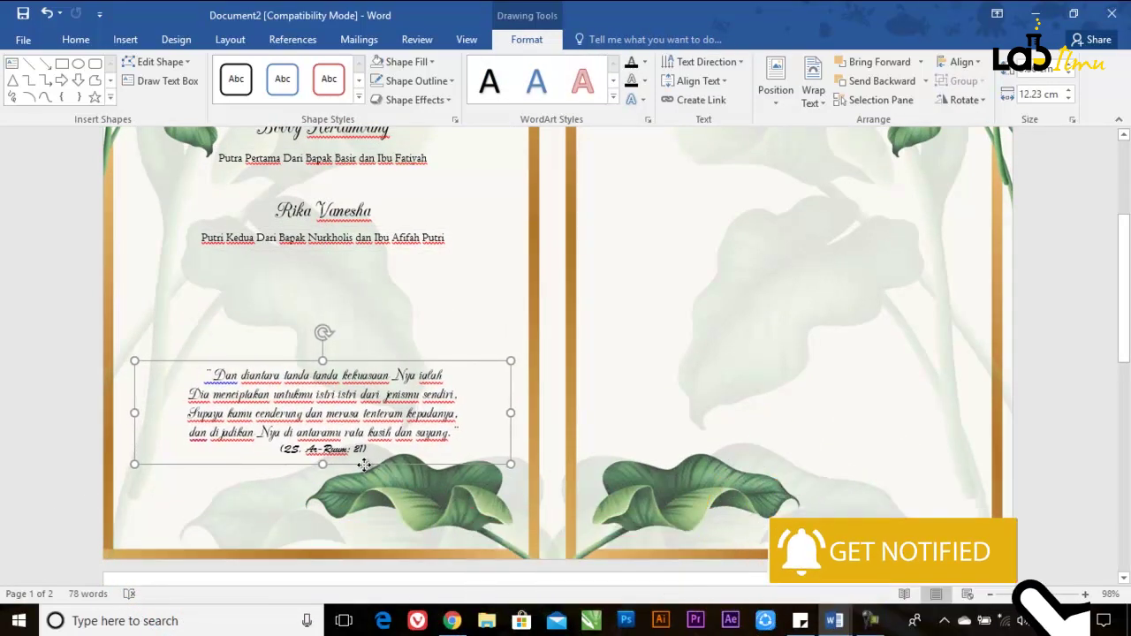
drag(361, 464, 362, 476)
scroll(365, 421, up, 4)
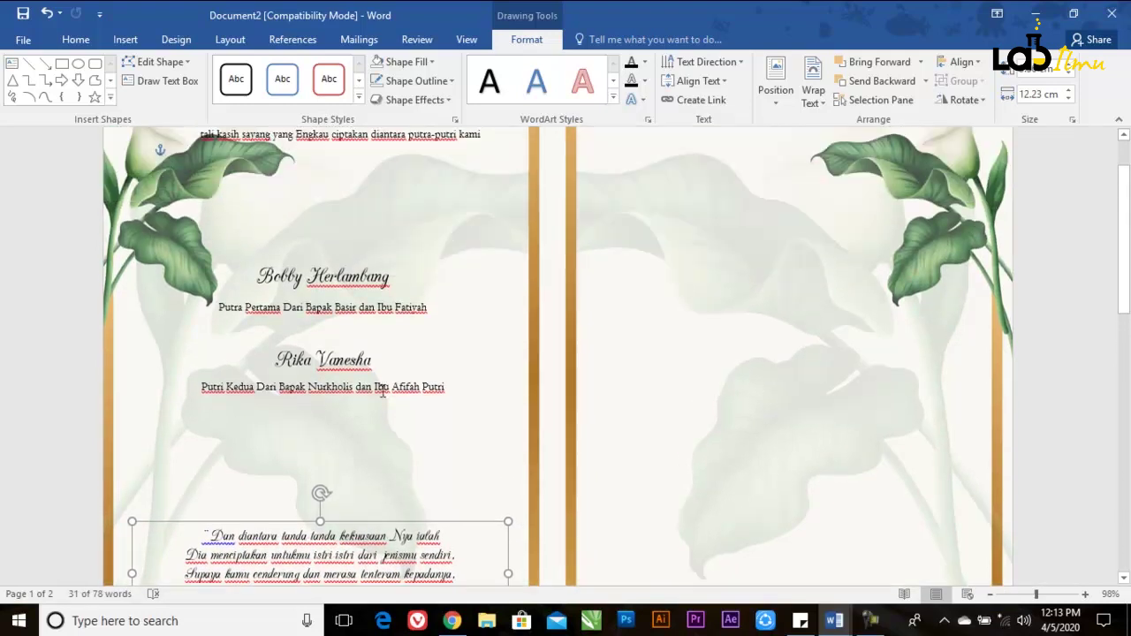
Shift the couple's names and both parents' lines down together.
click(365, 386)
shift+click(365, 354)
shift+click(365, 311)
shift+click(353, 276)
drag(379, 339, 379, 384)
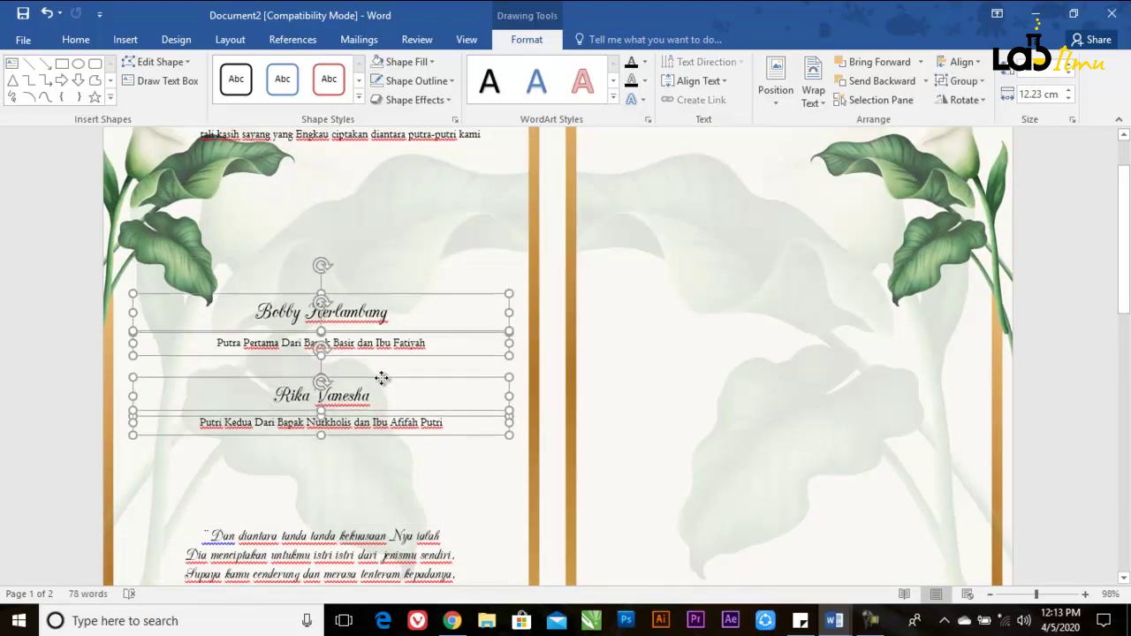
Reposition the quote further down and to the right on the left page.
scroll(405, 210, up, 2)
click(405, 209)
drag(416, 224, 441, 310)
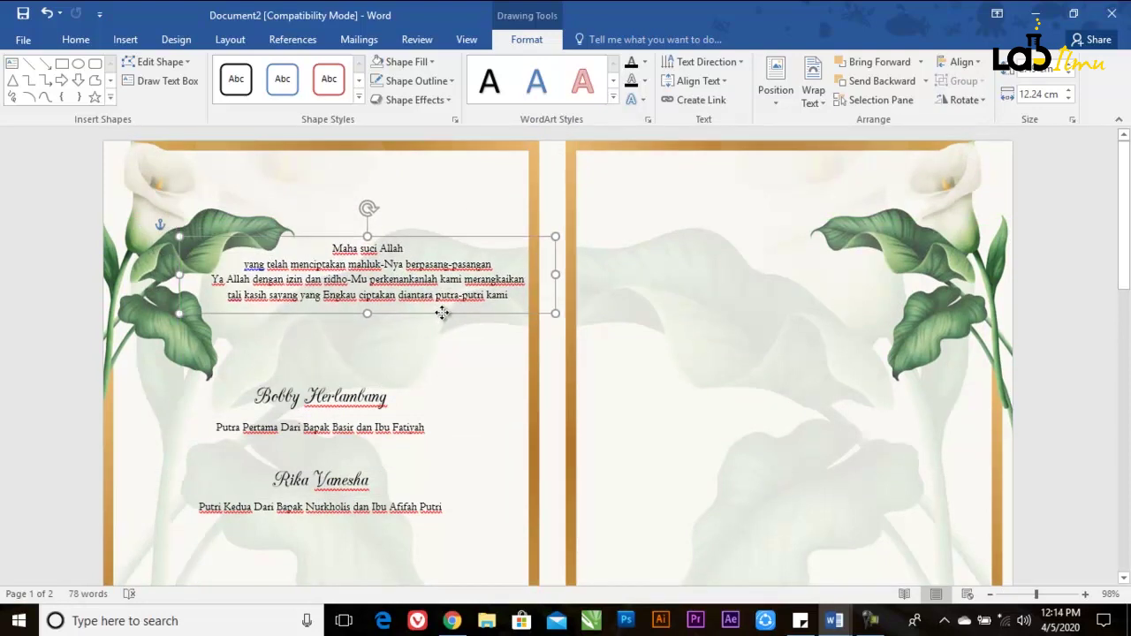
scroll(704, 315, down, 2)
click(593, 311)
scroll(392, 287, down, 2)
scroll(392, 287, down, 1)
click(344, 423)
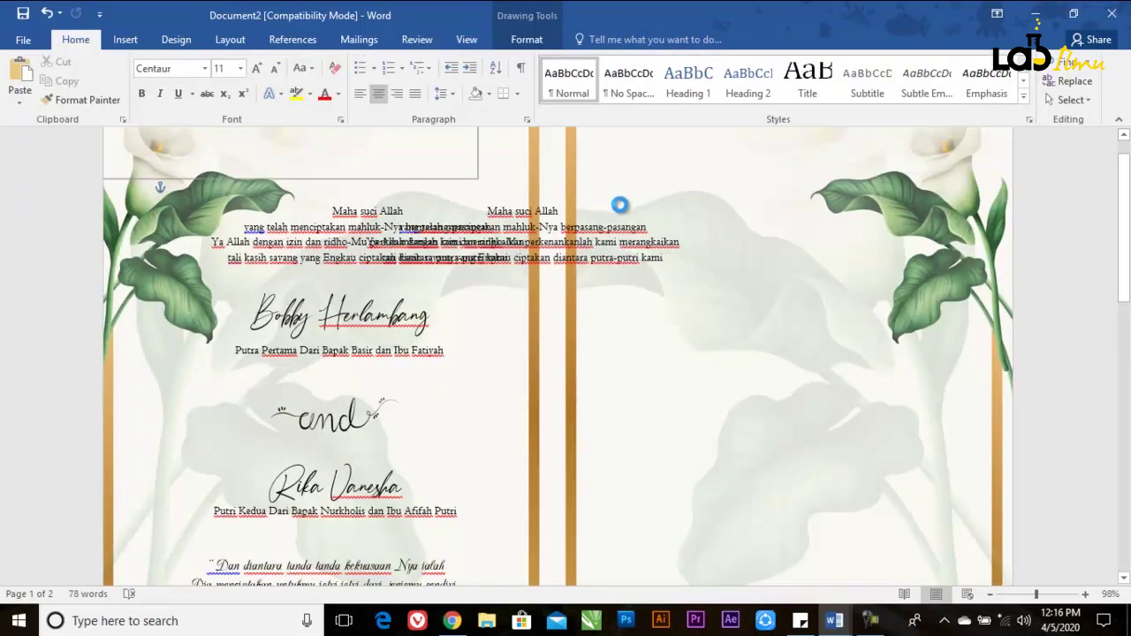
Set the right-page greeting to Anamortee 32 pt and paste in the invitation wording.
click(817, 210)
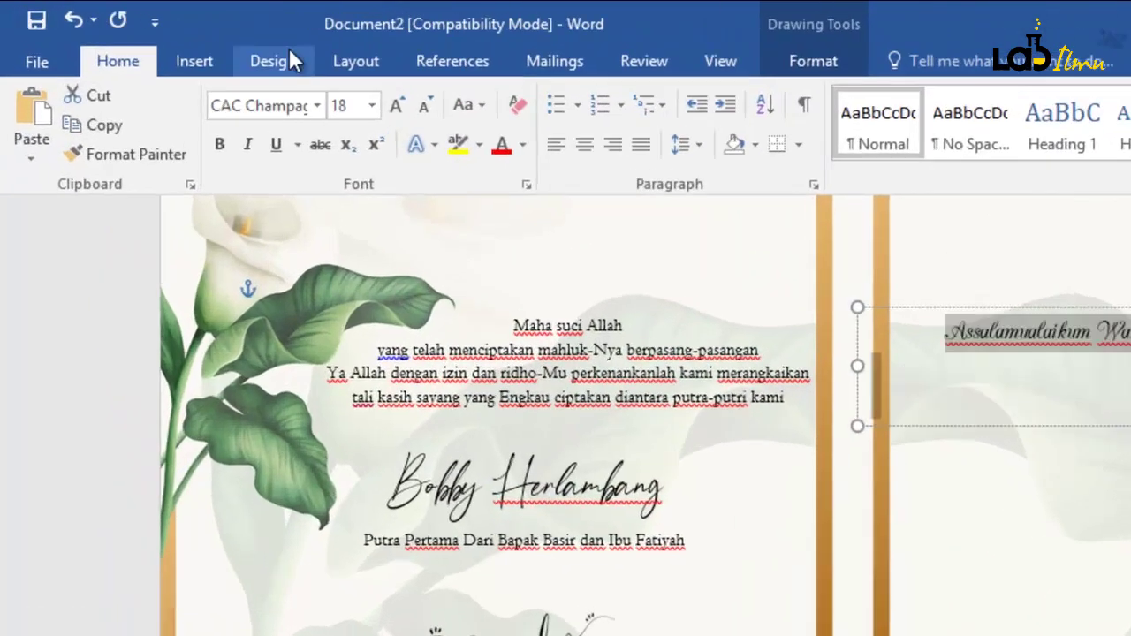
click(361, 121)
click(331, 302)
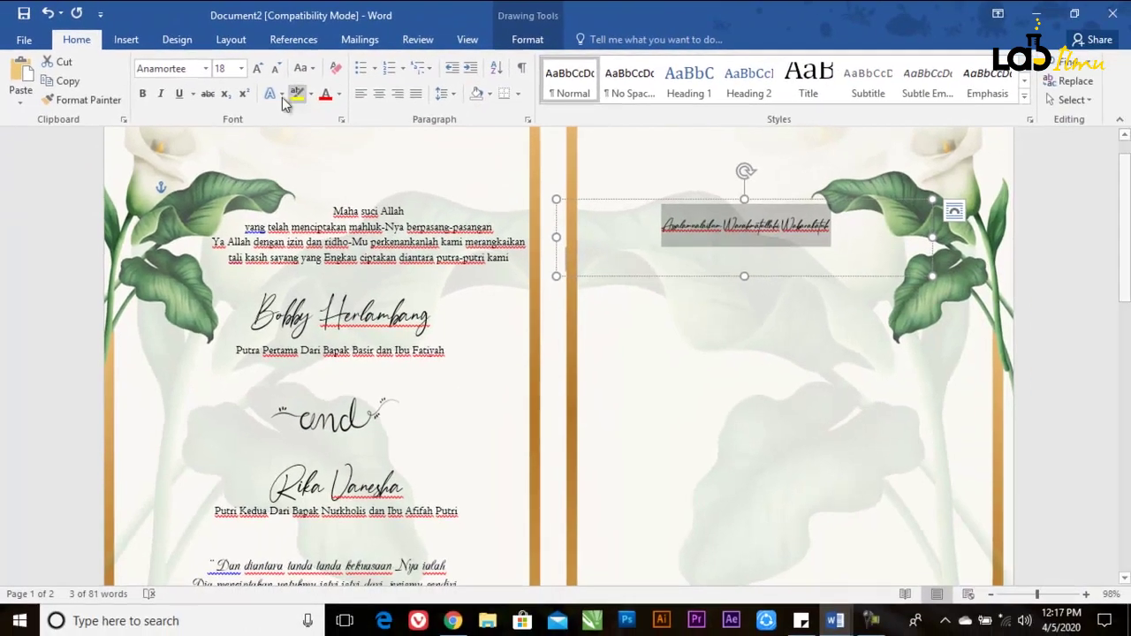
click(258, 72)
click(228, 69)
text(32)
key(Return)
click(699, 244)
key(ctrl+v)
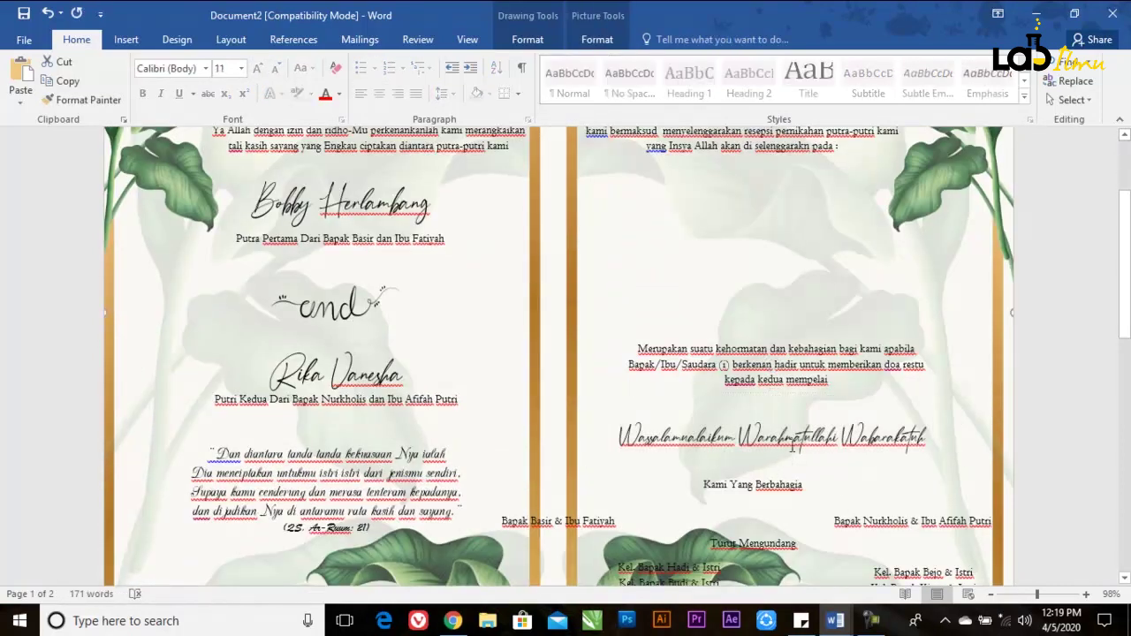
Move the closing greeting up slightly on the right page.
click(793, 446)
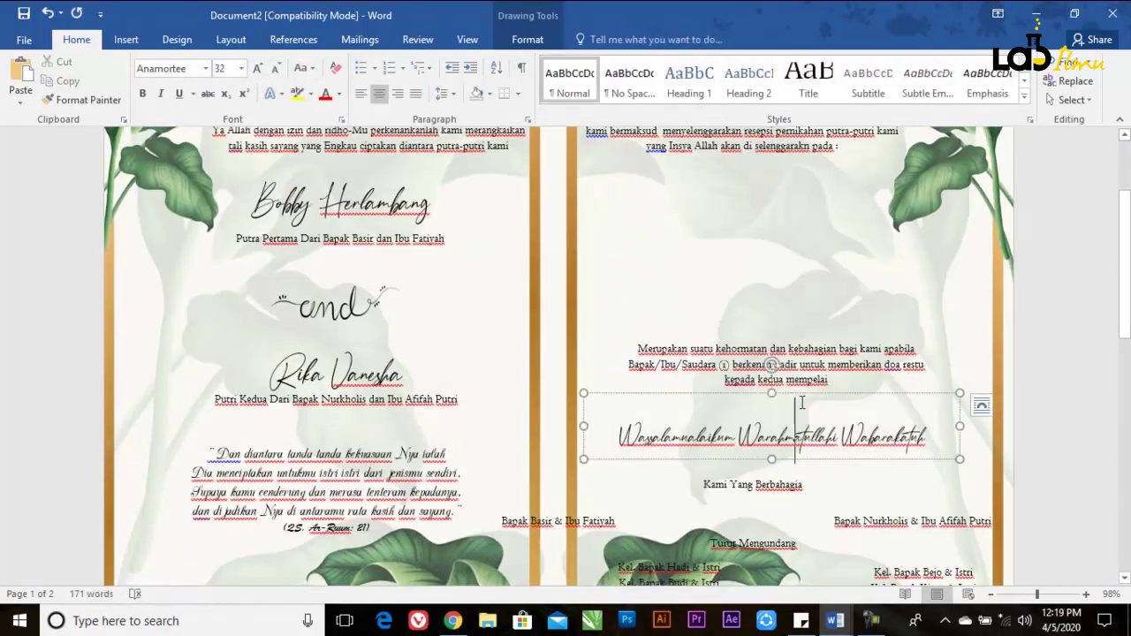
drag(801, 395, 802, 369)
scroll(804, 375, down, 1)
drag(783, 459, 814, 415)
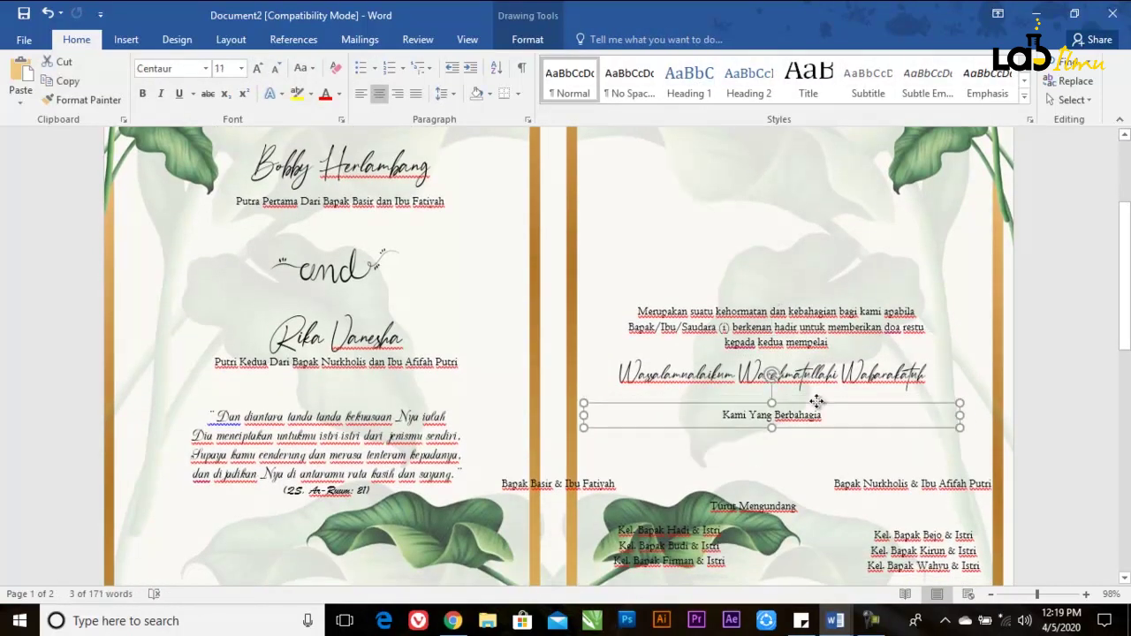
Raise the bride's parents line and align the groom's parents line with it.
click(859, 473)
drag(859, 472, 846, 428)
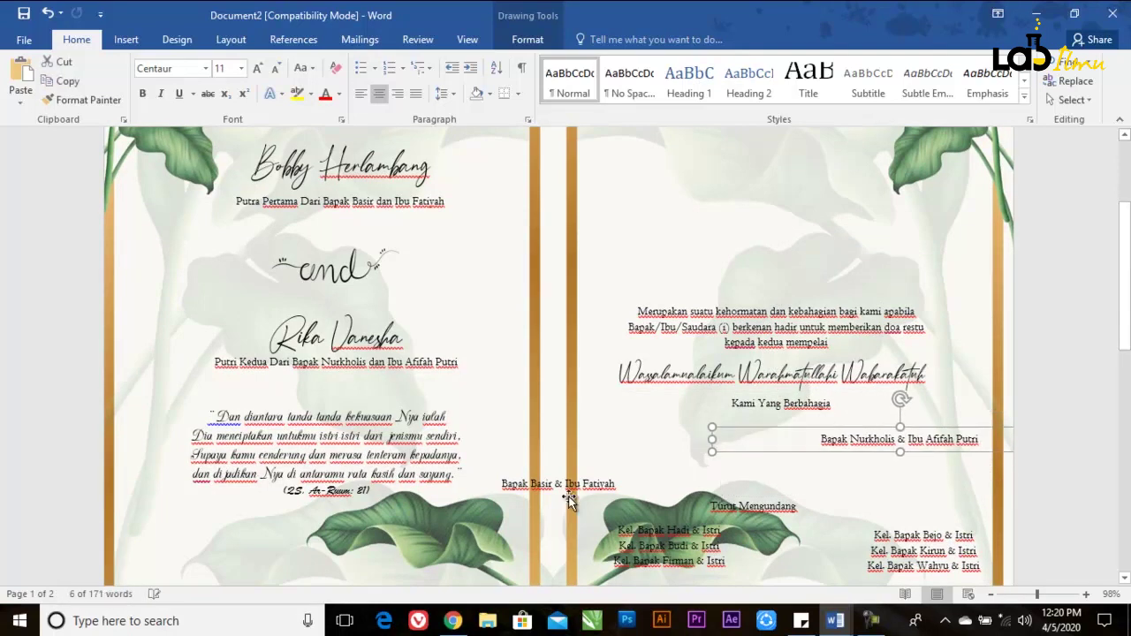
click(599, 496)
drag(613, 477, 704, 430)
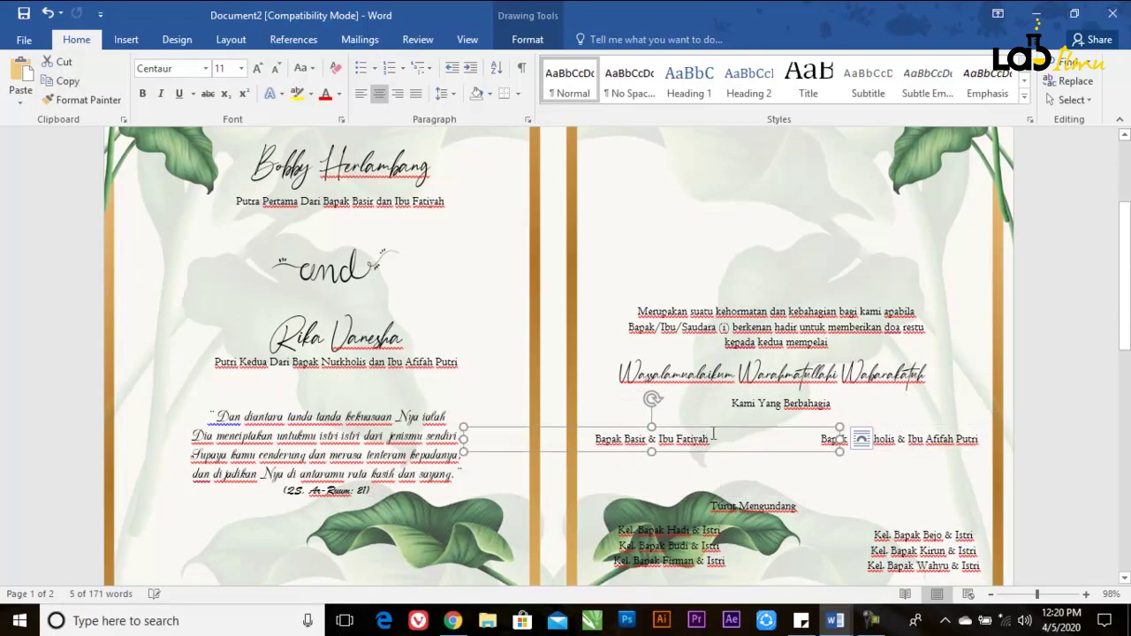
Move the Turut Mengundang heading and right-hand family list up.
scroll(714, 433, down, 1)
click(783, 464)
drag(782, 463, 810, 426)
drag(909, 485, 871, 448)
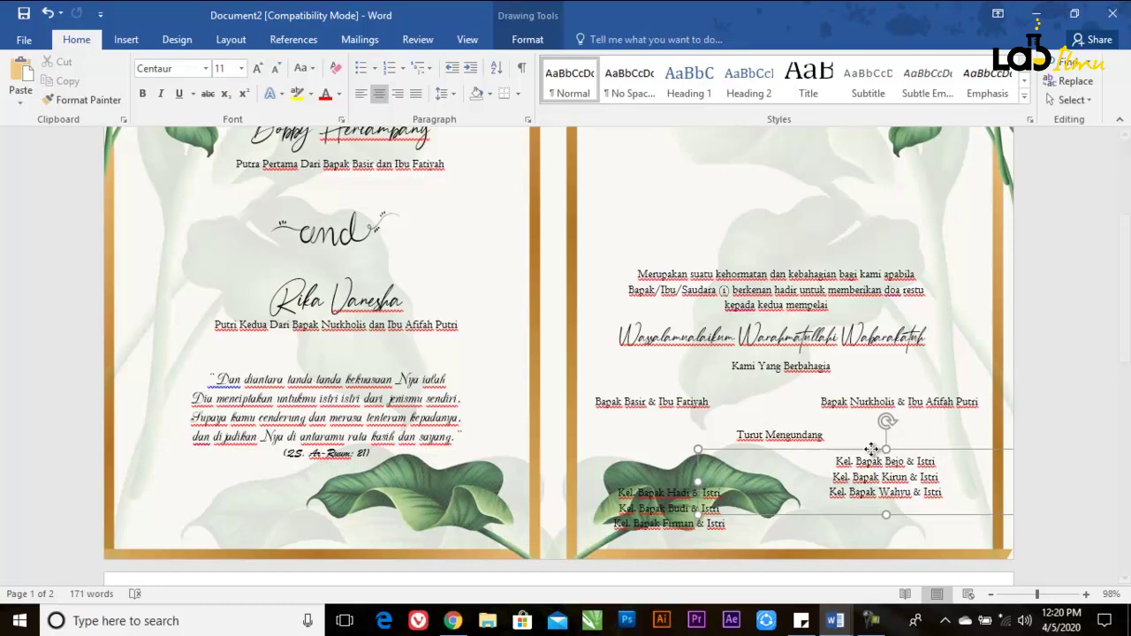
drag(906, 402, 861, 360)
scroll(883, 397, down, 2)
click(877, 400)
click(673, 462)
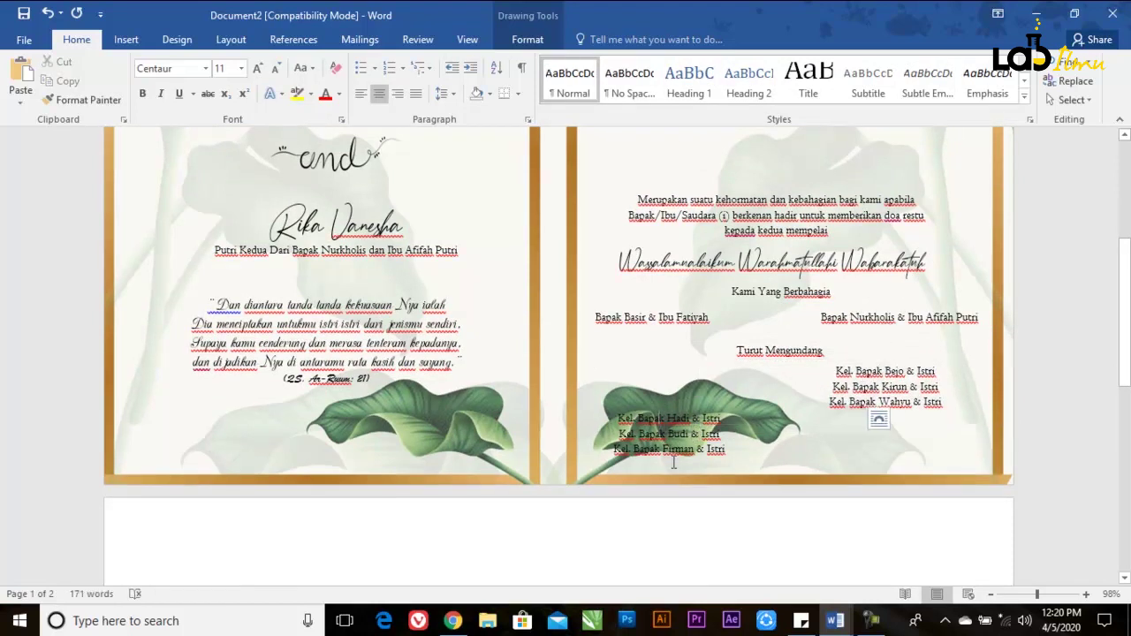
Place the second family list beside the first and deselect.
click(703, 461)
drag(700, 408, 920, 414)
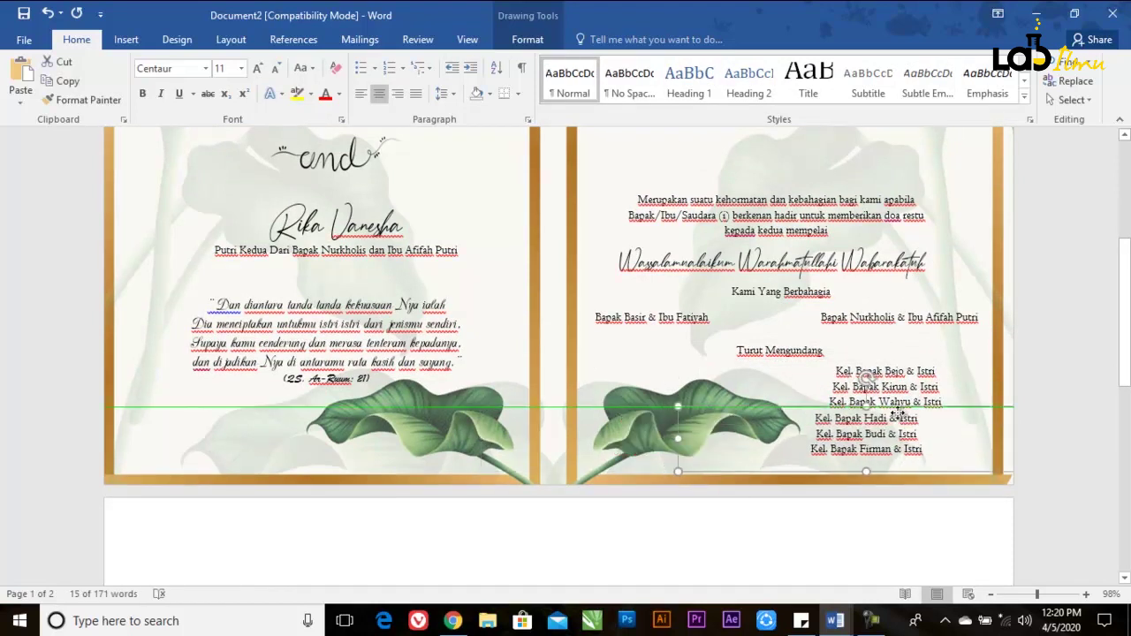
click(946, 493)
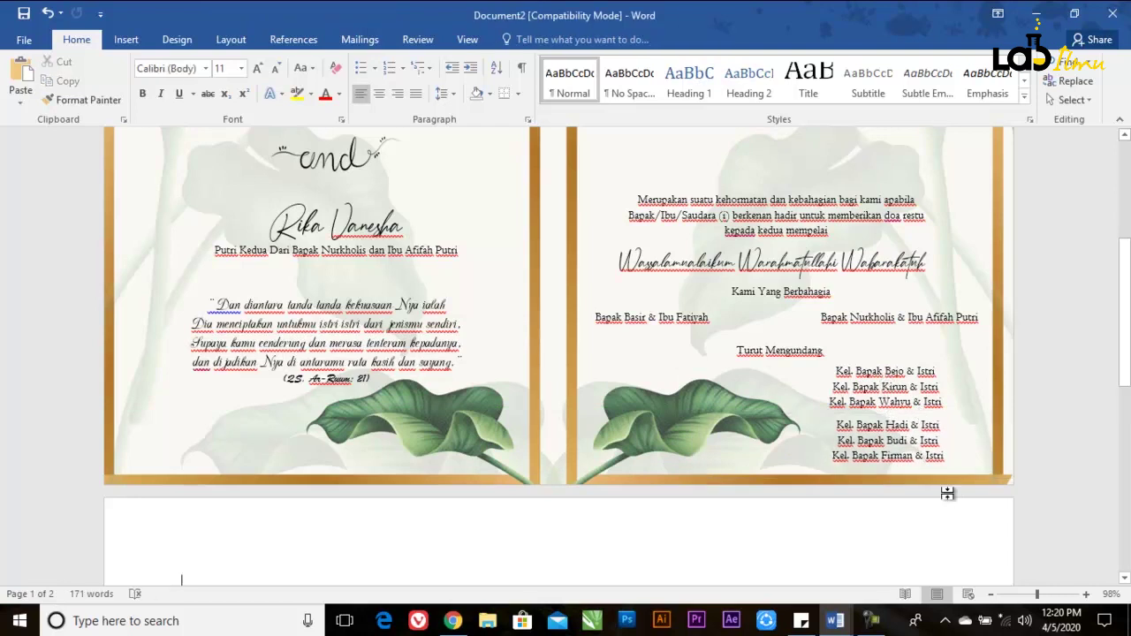
scroll(925, 420, up, 3)
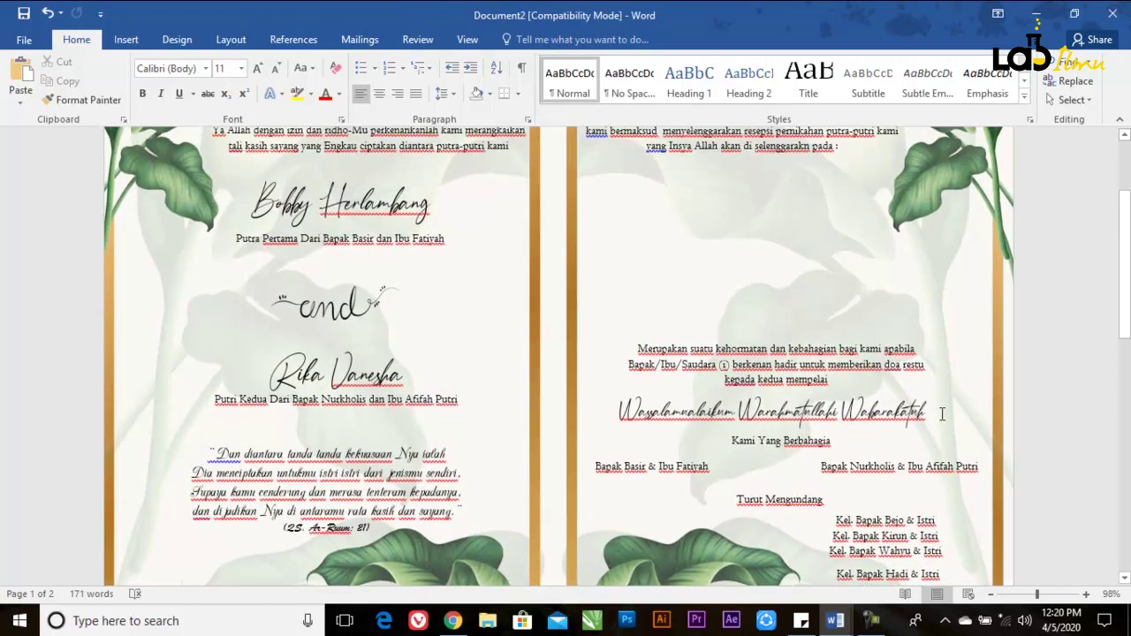
scroll(936, 410, up, 1)
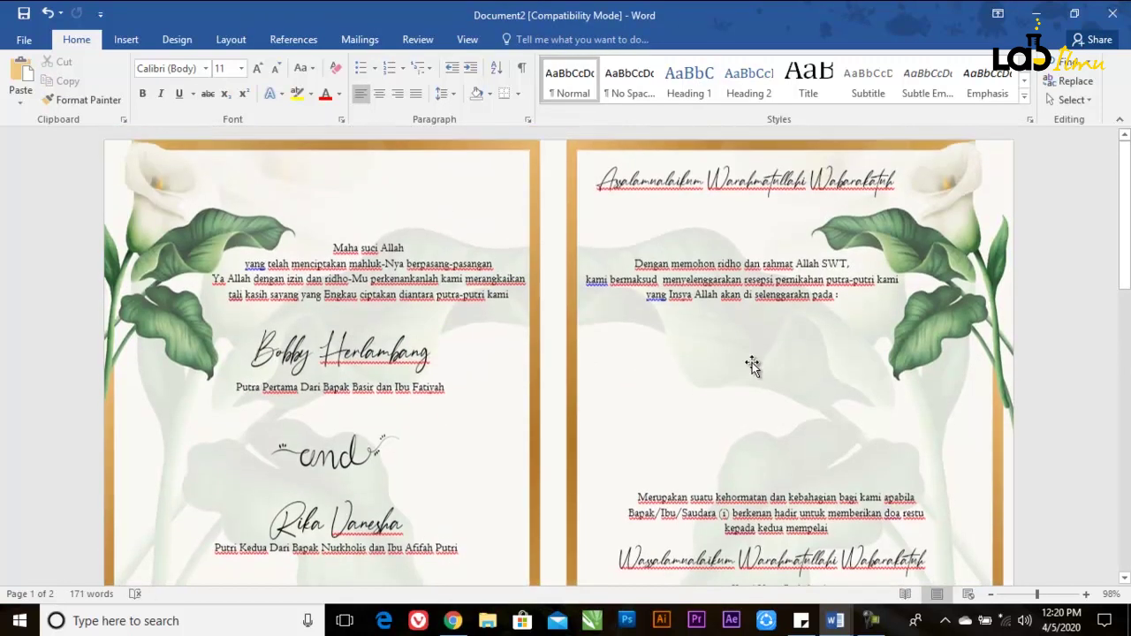
click(124, 39)
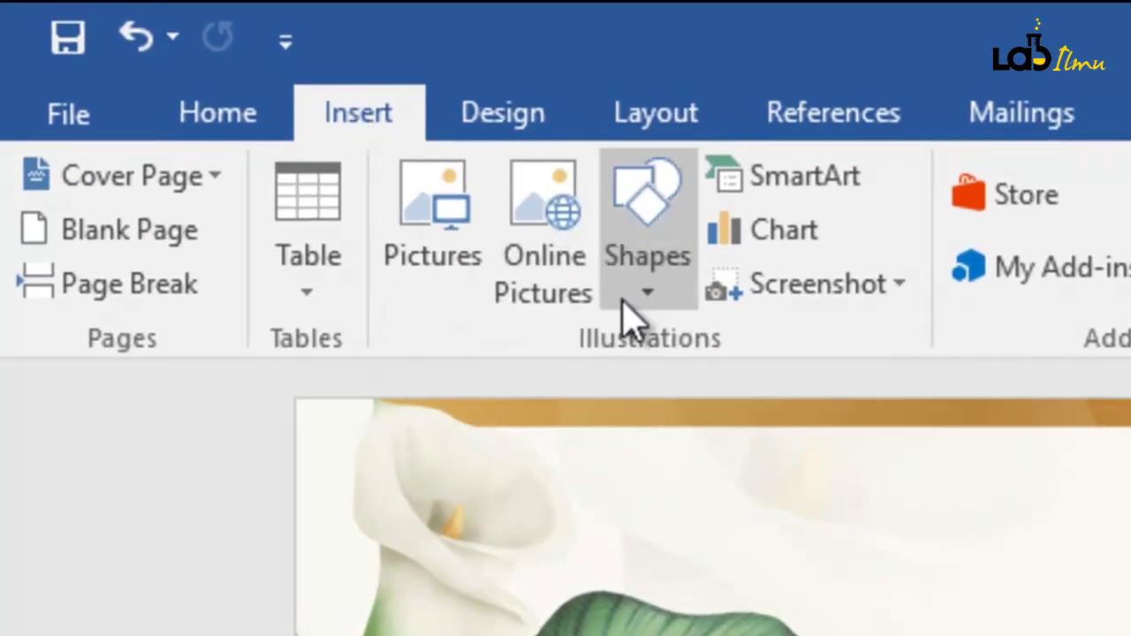
Draw an outline-free rectangle on the right page below the opening text.
click(649, 305)
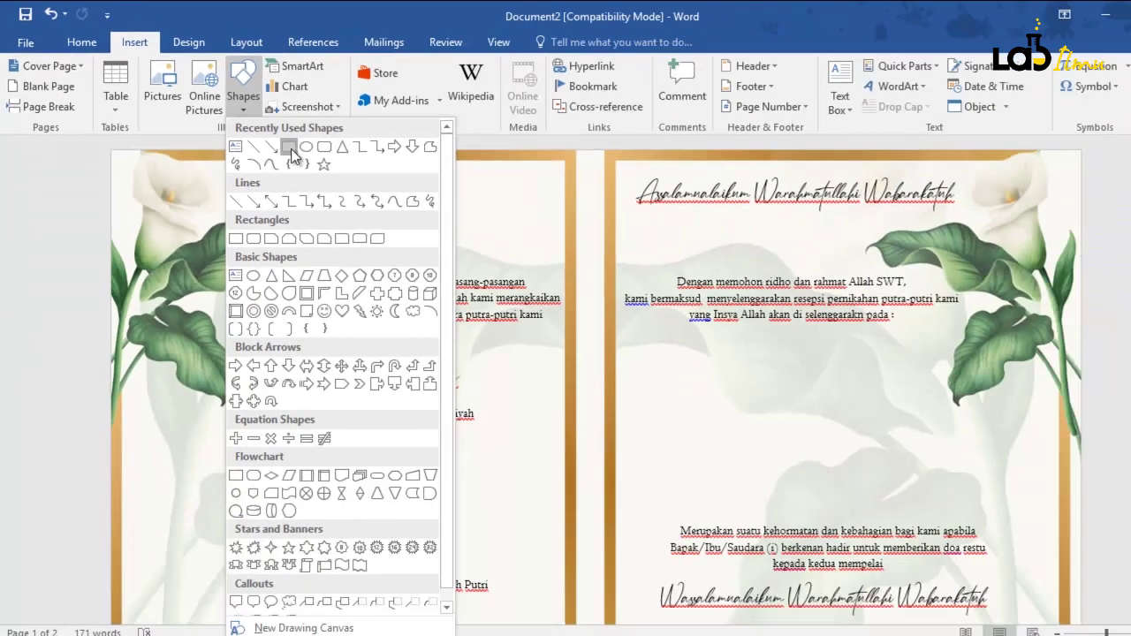
click(292, 155)
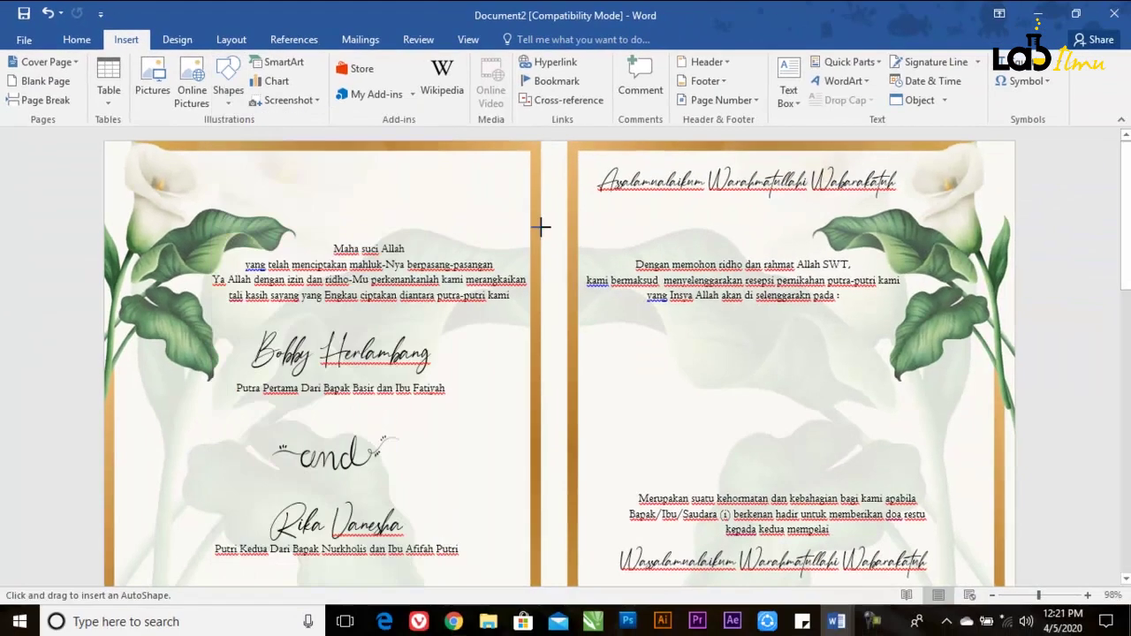
drag(632, 360, 873, 448)
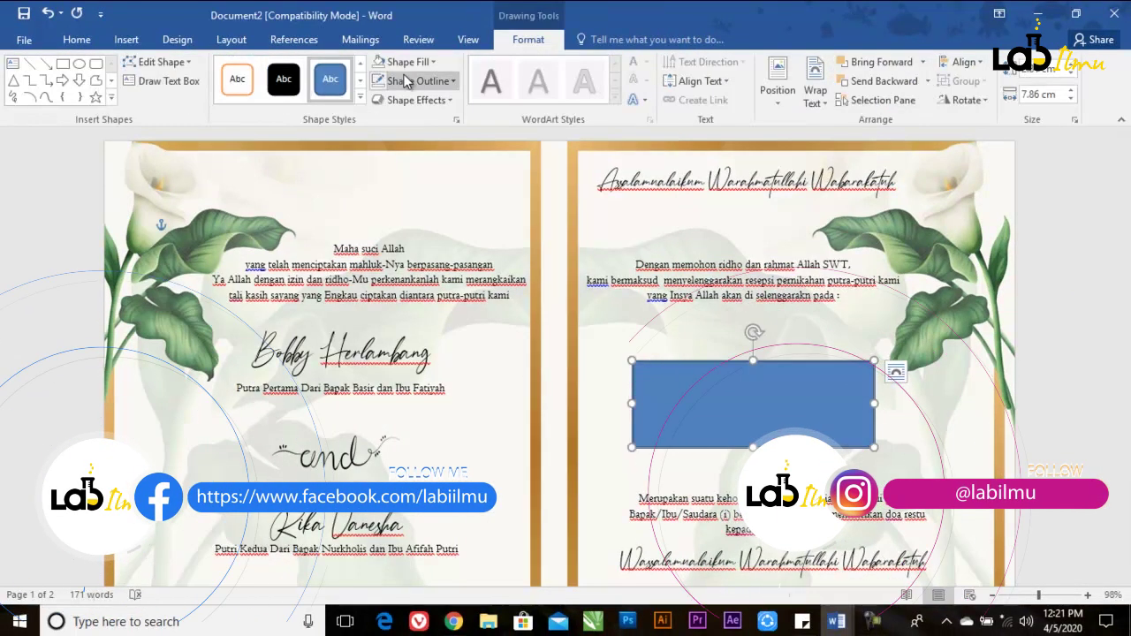
click(412, 81)
click(409, 228)
Fill the rectangle with picture '3' and enlarge the frame slightly.
click(433, 64)
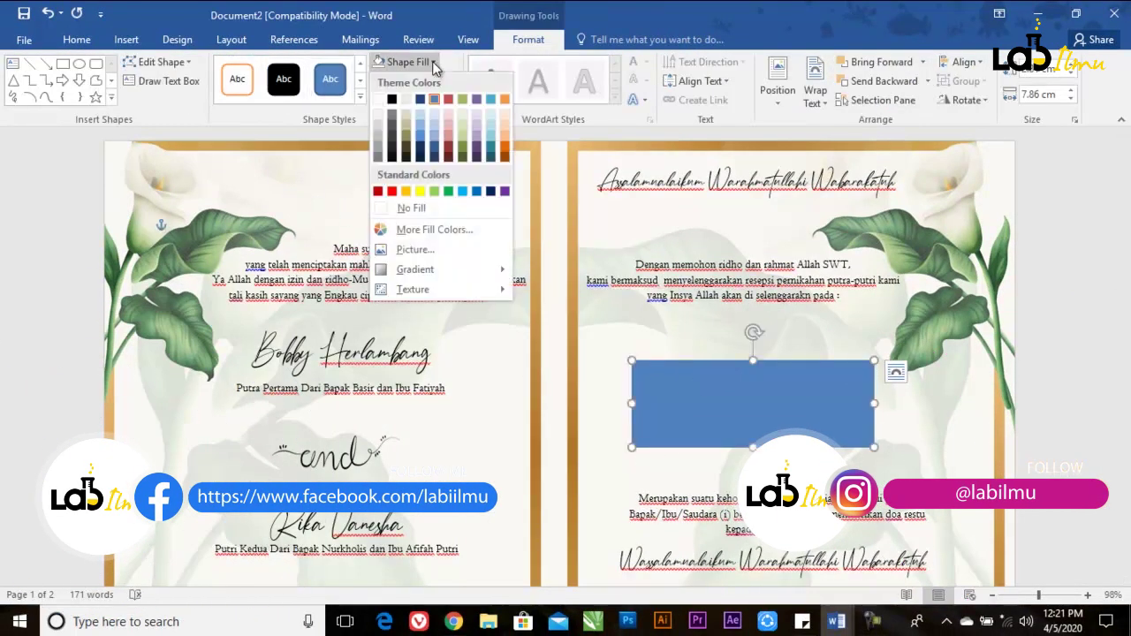
click(433, 246)
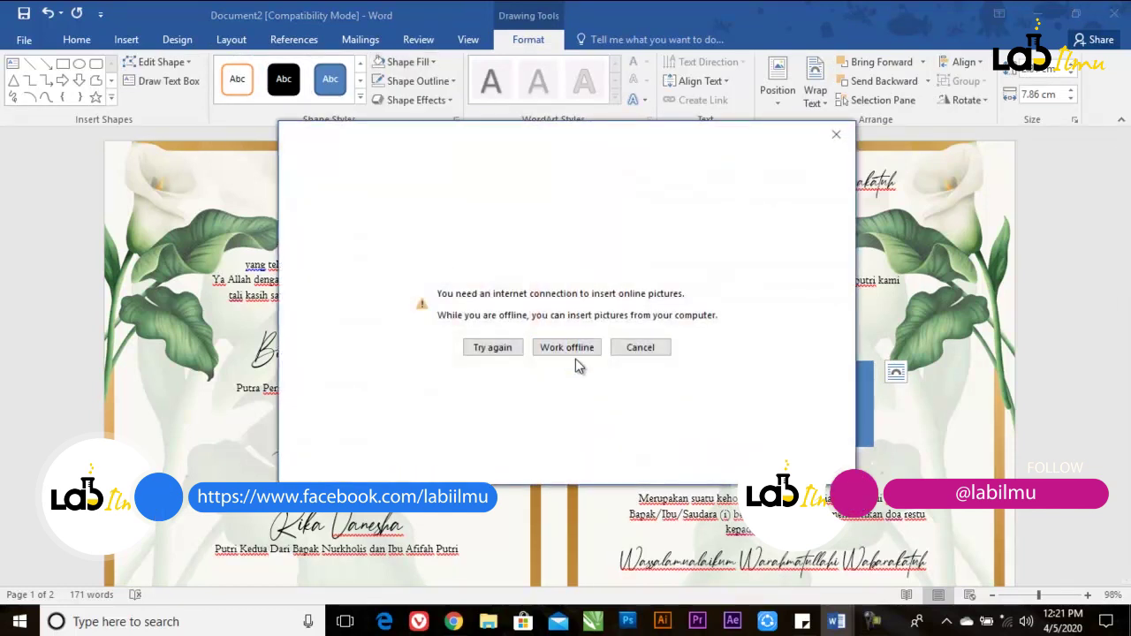
click(569, 343)
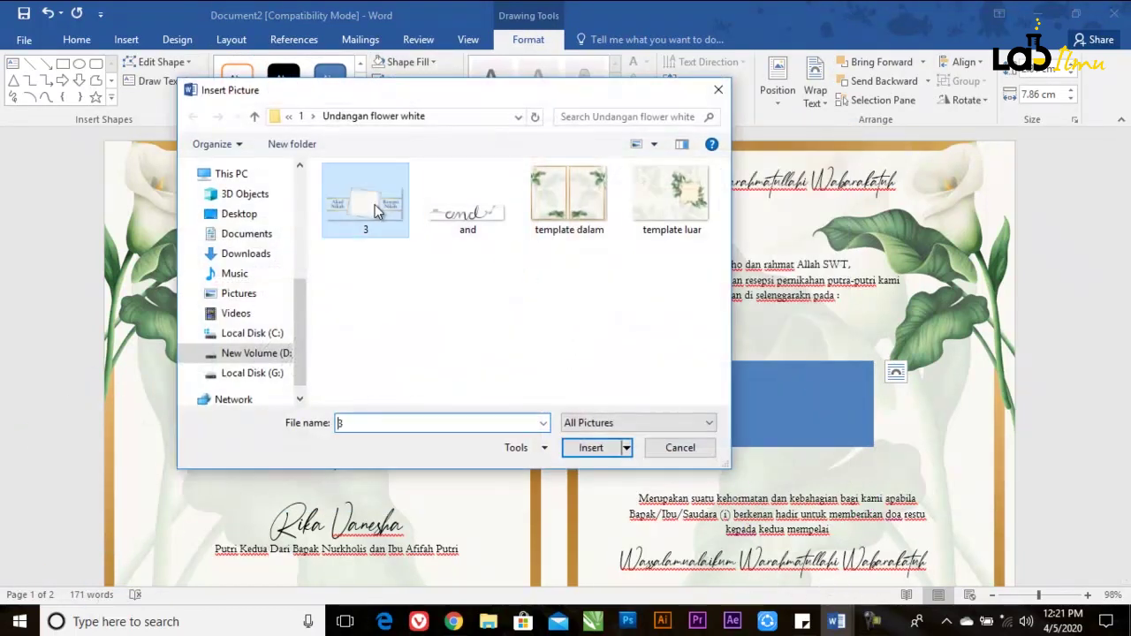
double_click(375, 205)
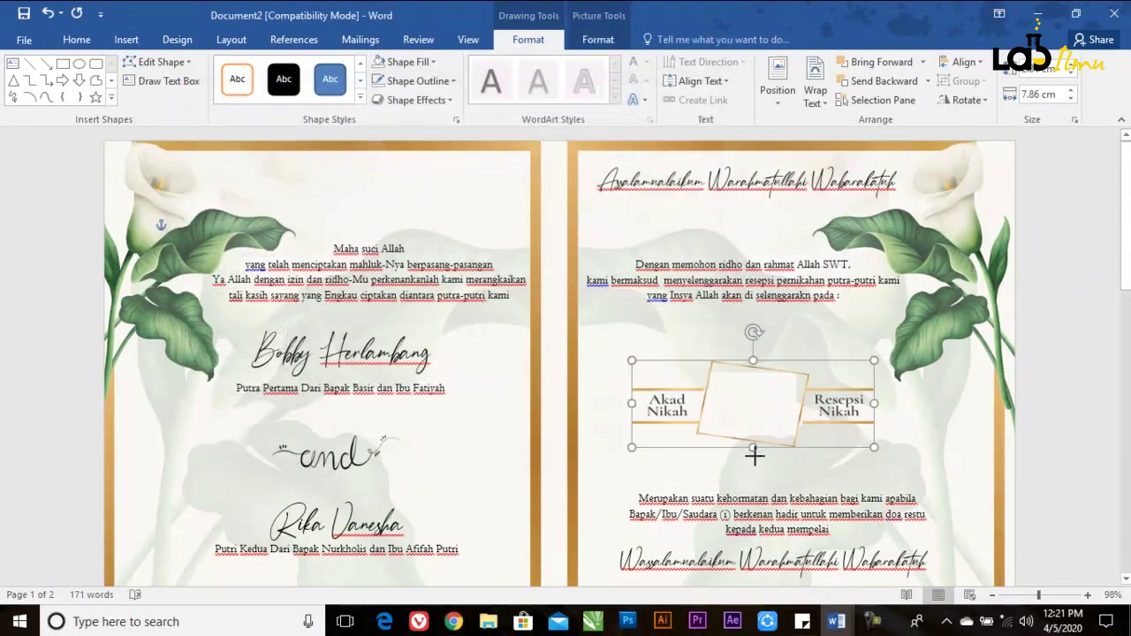
drag(753, 455, 752, 465)
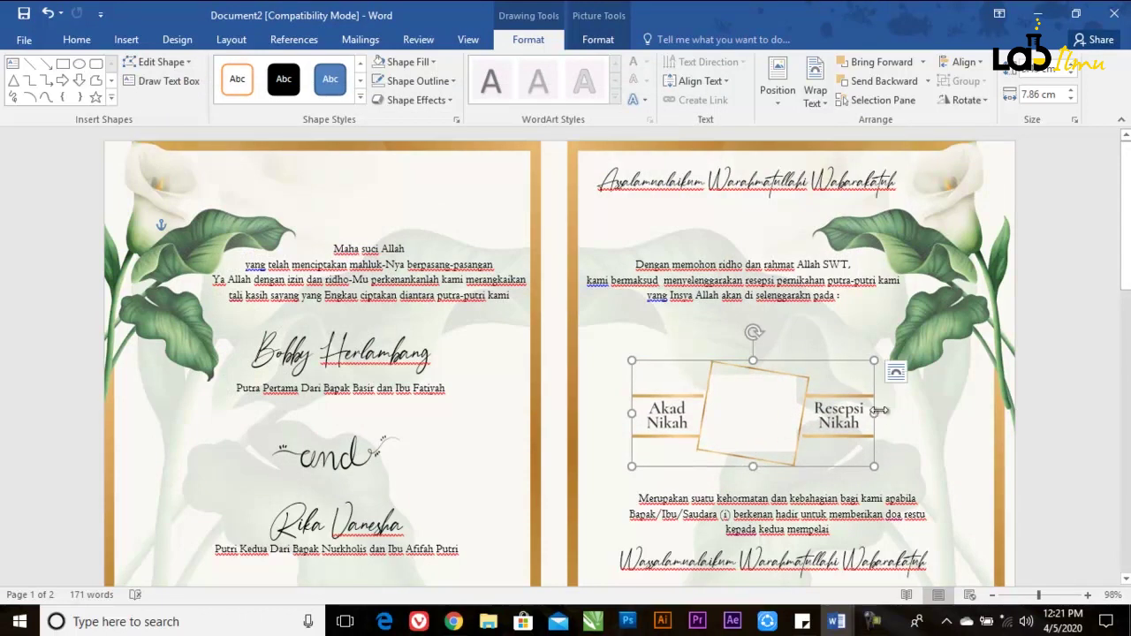
drag(874, 413, 876, 412)
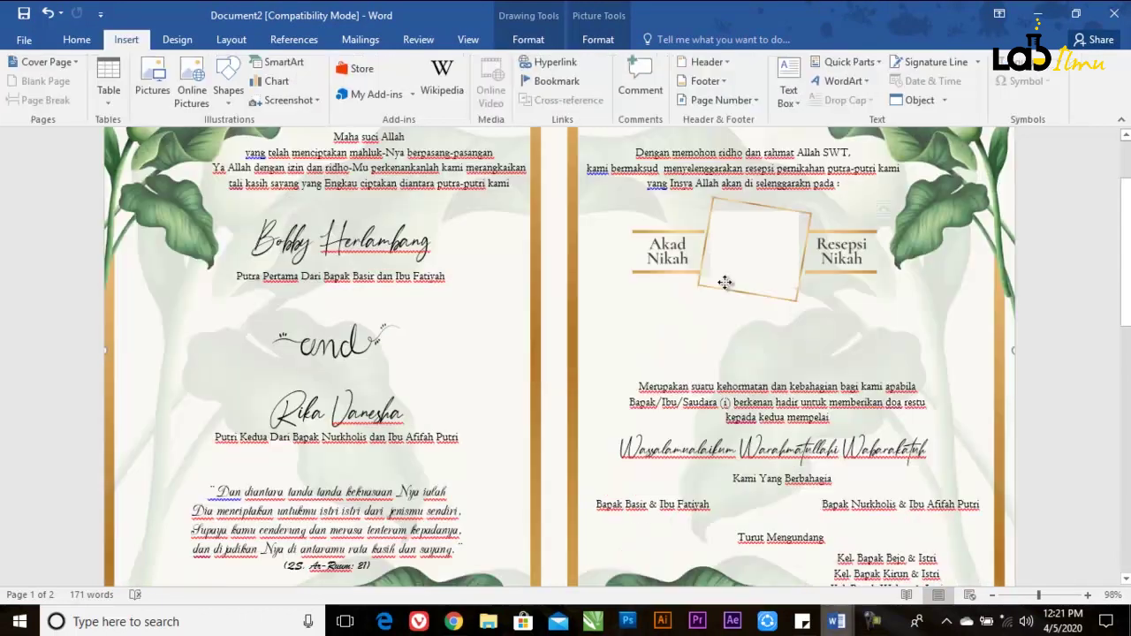
Draw a text box inside the frame and paste in the date text.
click(788, 103)
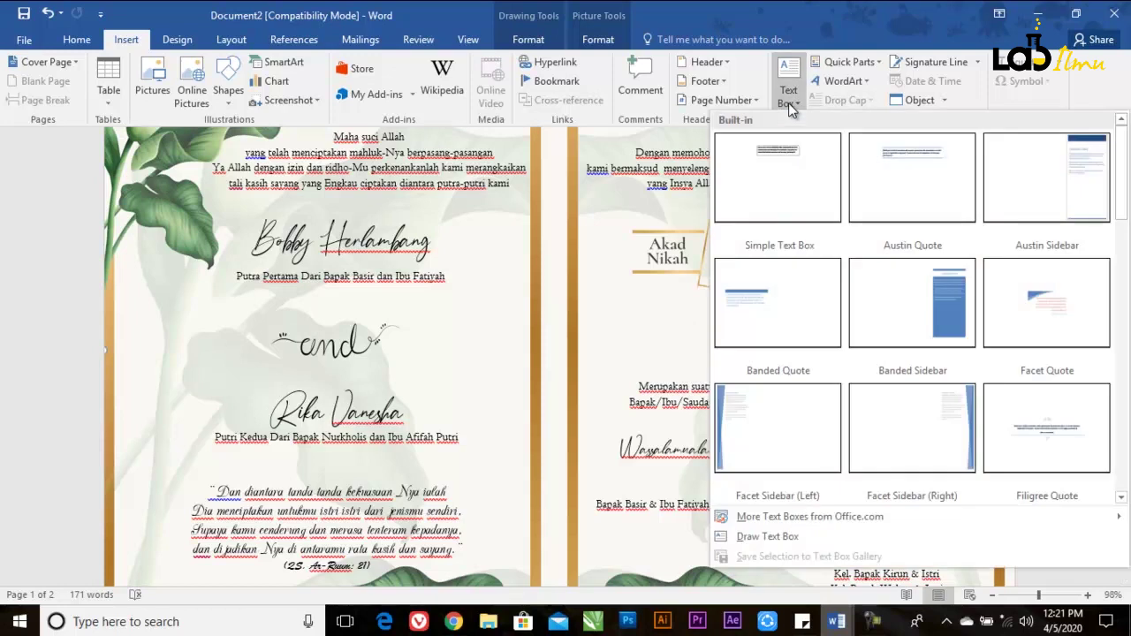
click(764, 537)
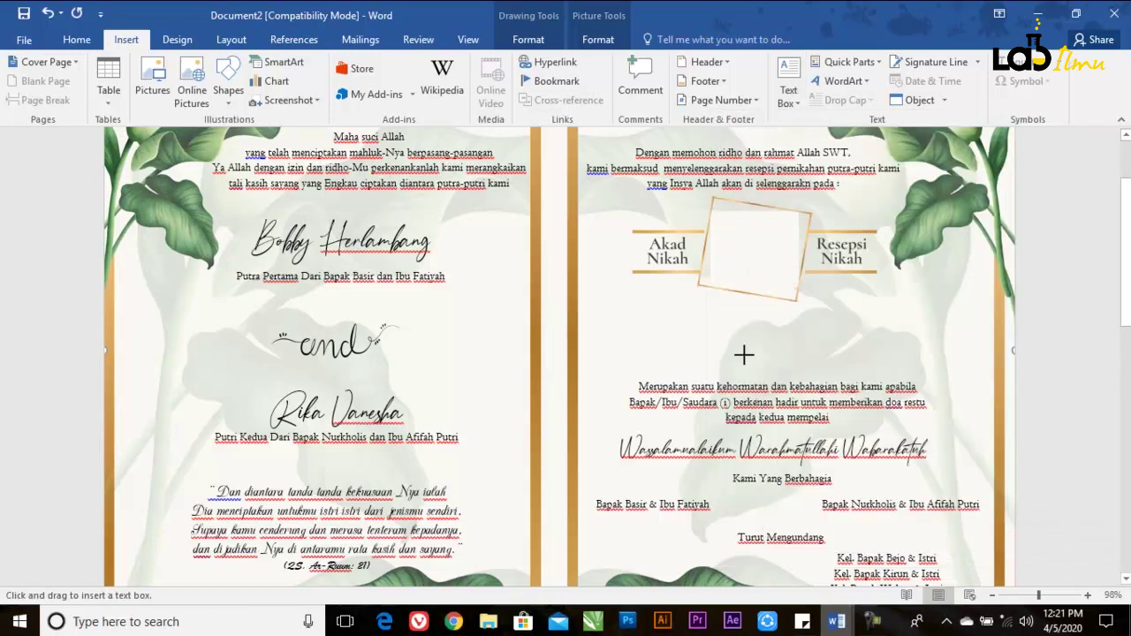
drag(718, 221, 782, 284)
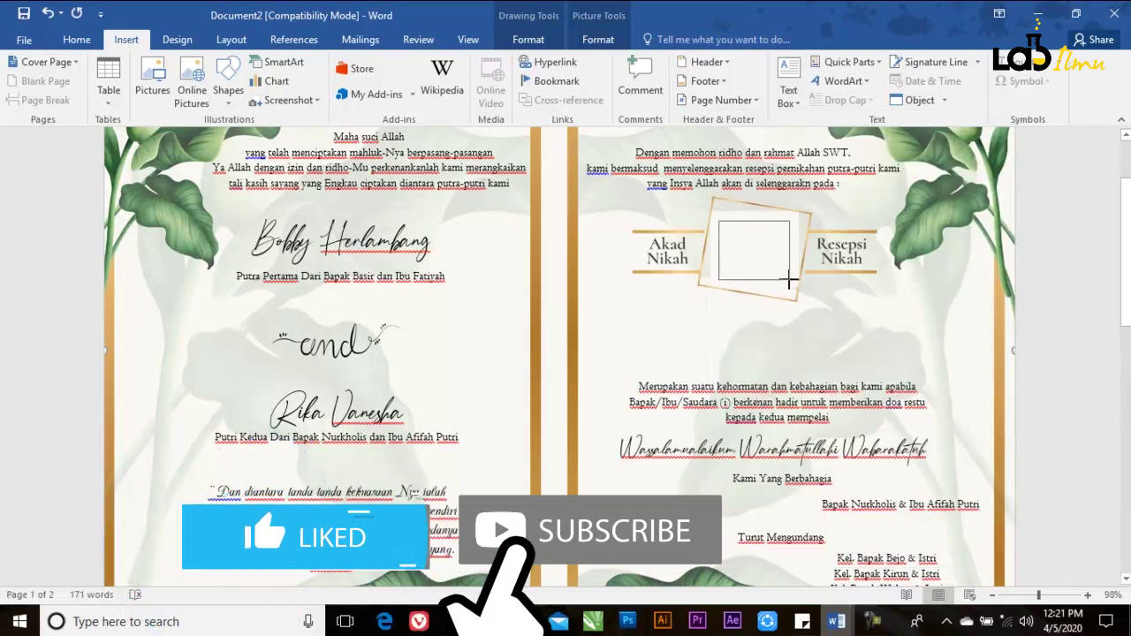
text(Minggu 5 april 2020)
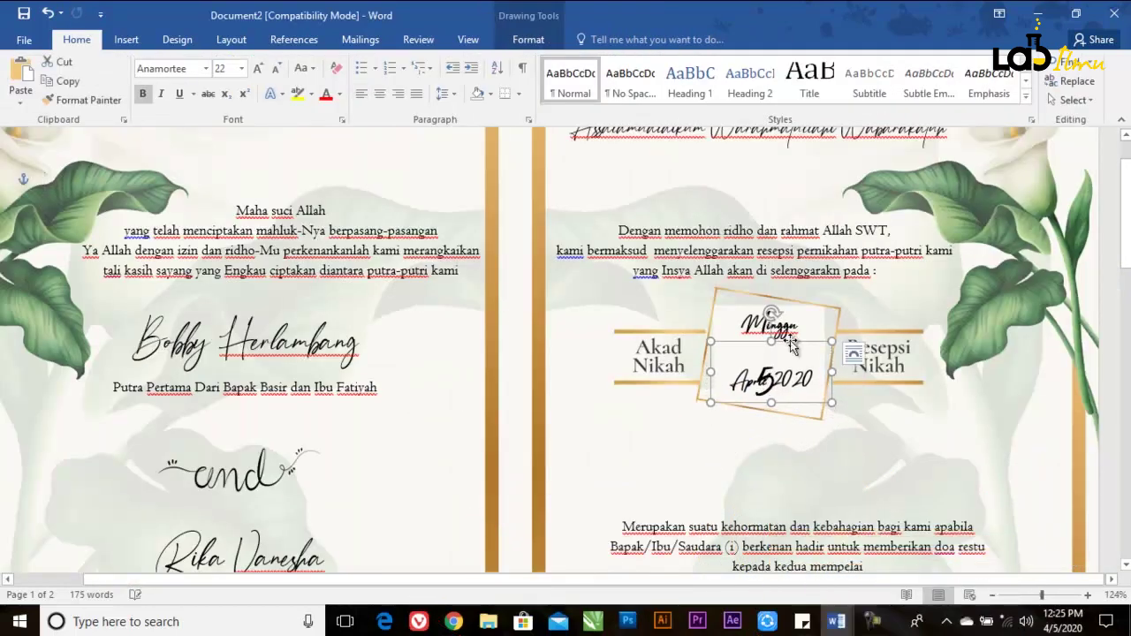
Arrange 'Minggu 5' above 'April 2020' inside the frame.
drag(789, 341, 776, 397)
click(758, 371)
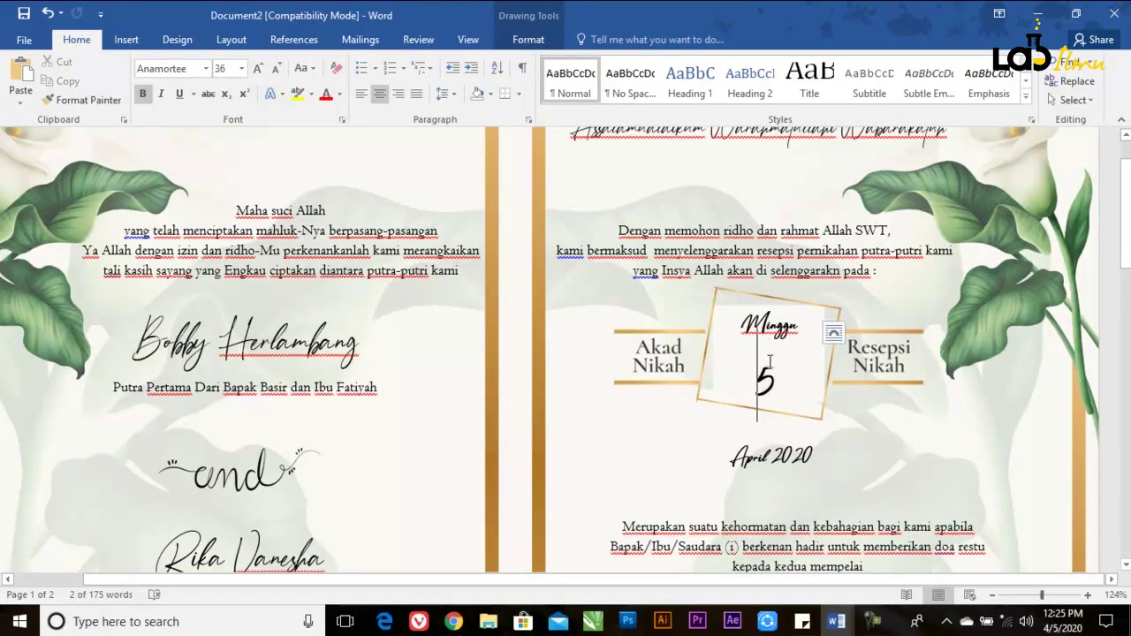
drag(794, 325, 795, 298)
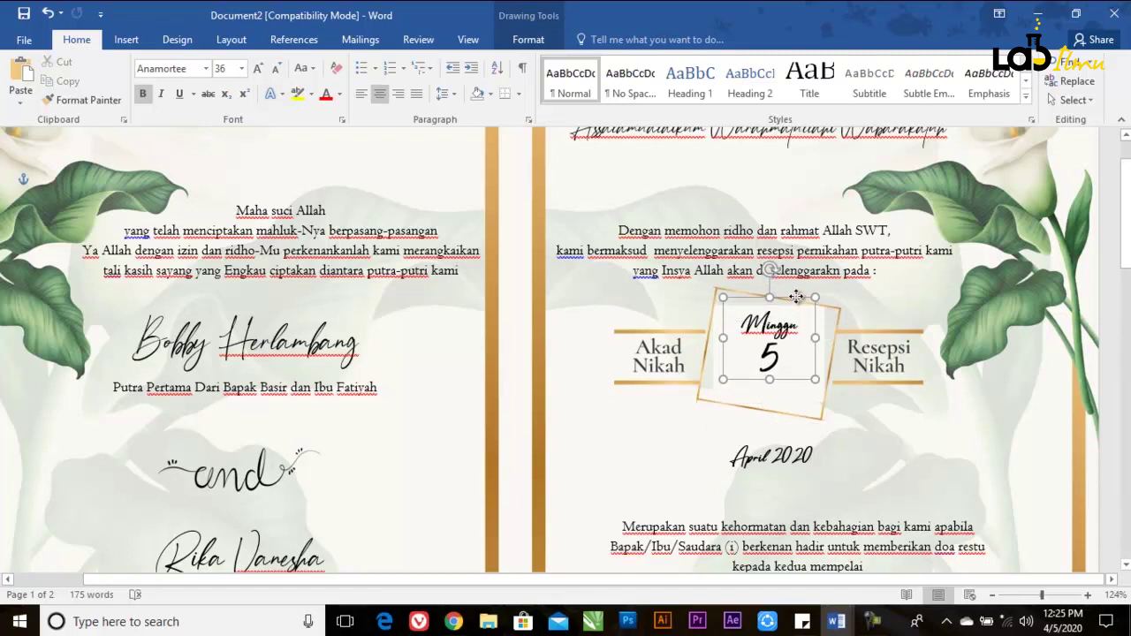
click(793, 455)
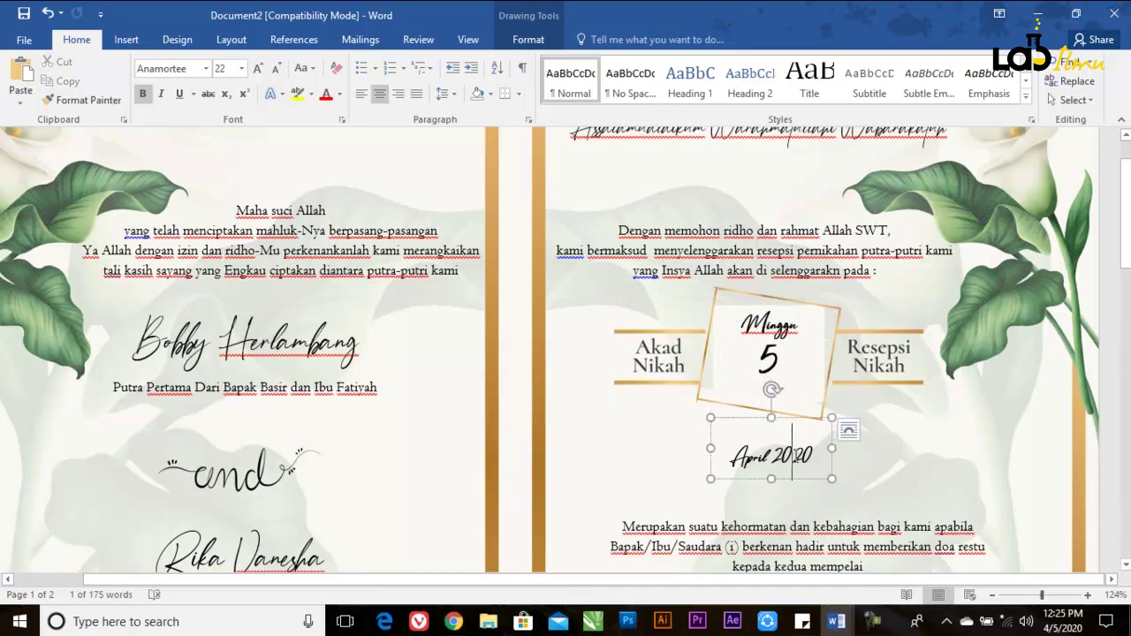
drag(811, 418, 802, 347)
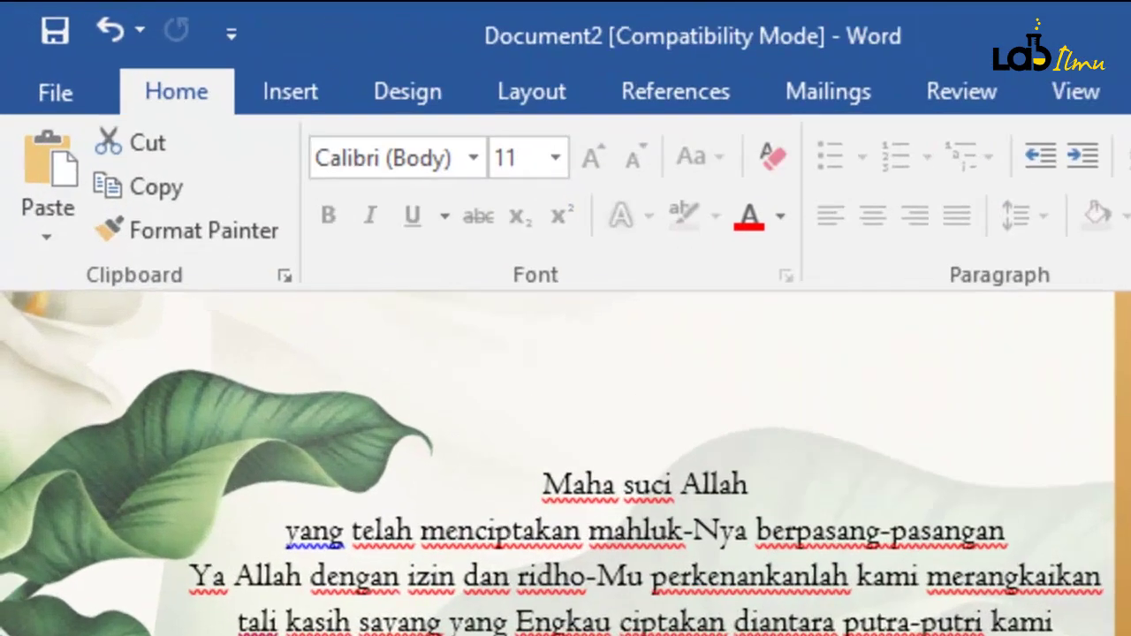
click(132, 38)
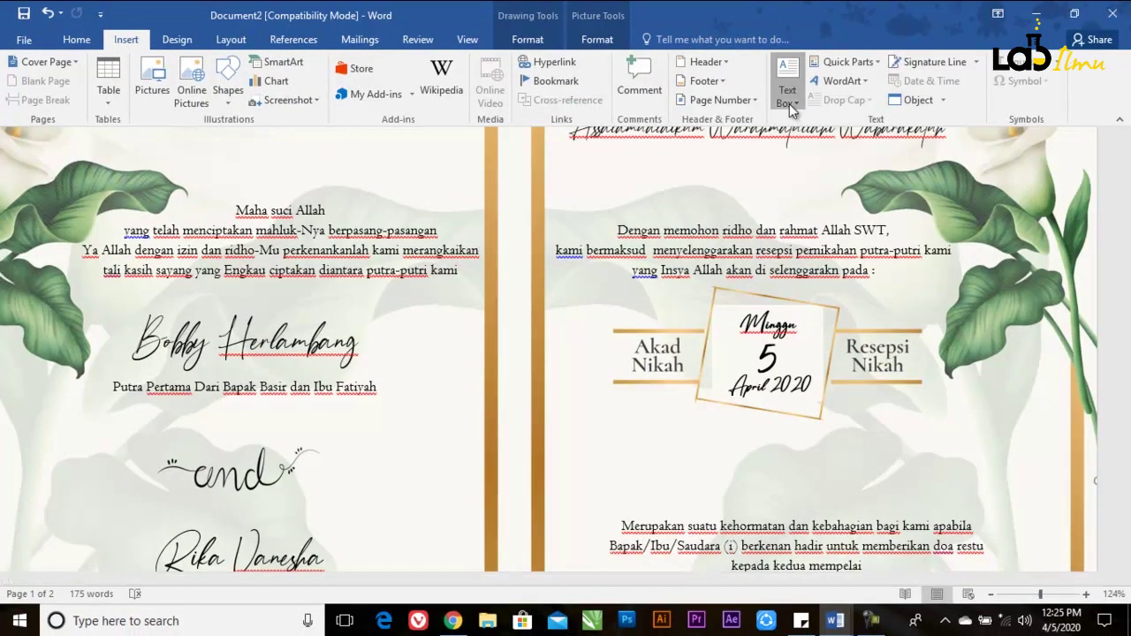
Add Akad 08.00-10.00 at Masjid Al Hikmah, copied for Resepsi 11.00 - 15.00 at Zoom Smart Hotel.
click(787, 95)
click(736, 536)
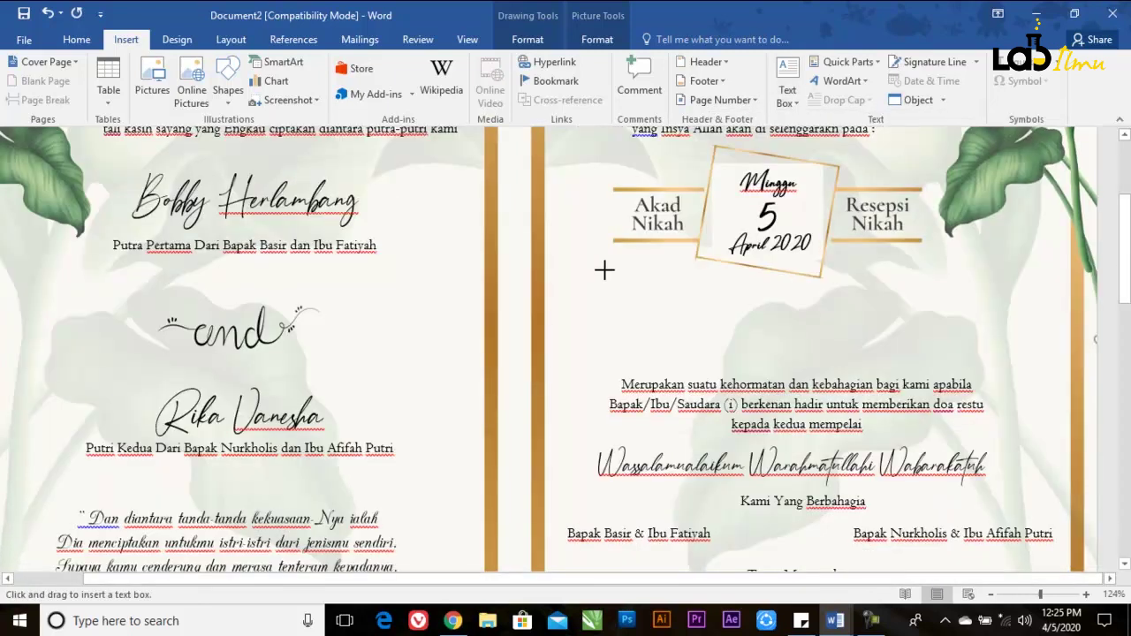
drag(610, 280, 716, 346)
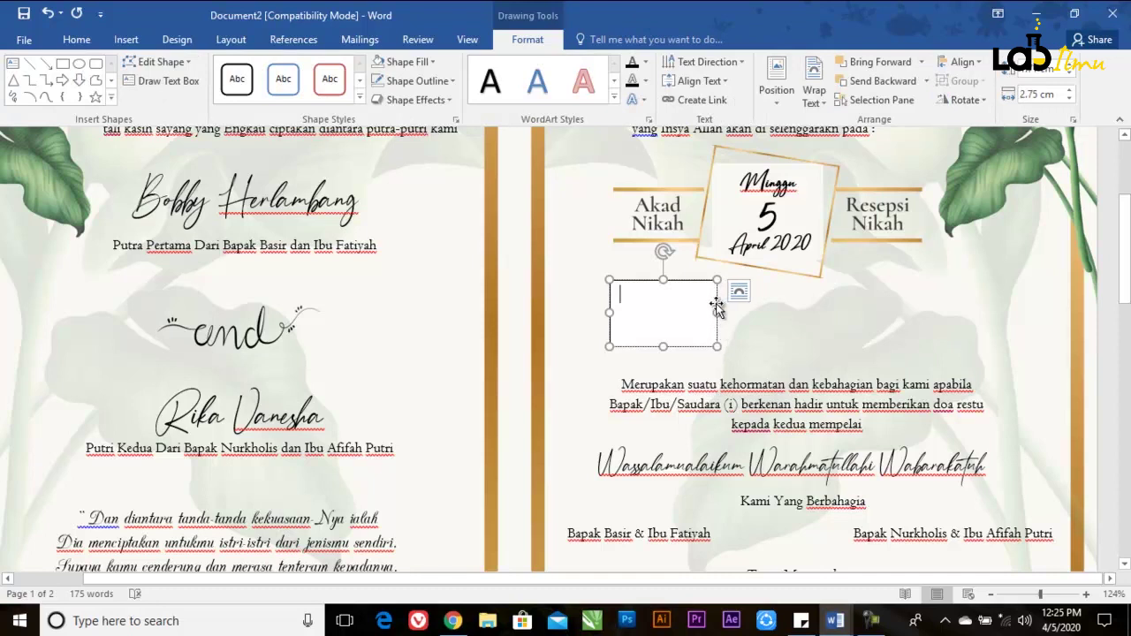
drag(716, 303, 914, 301)
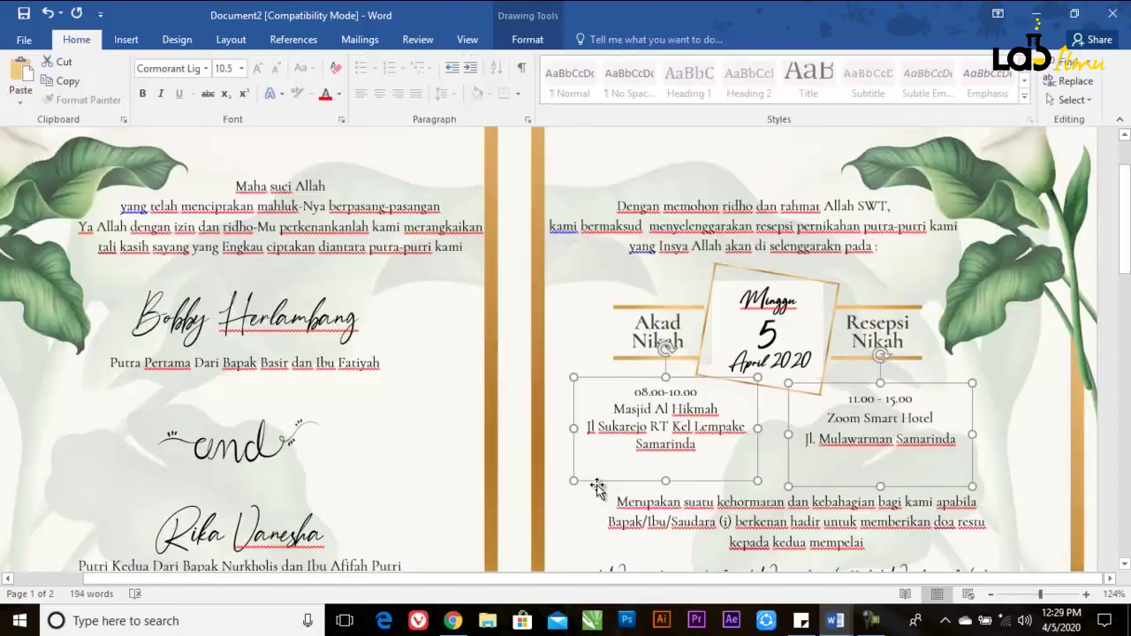
click(776, 481)
scroll(777, 479, down, 2)
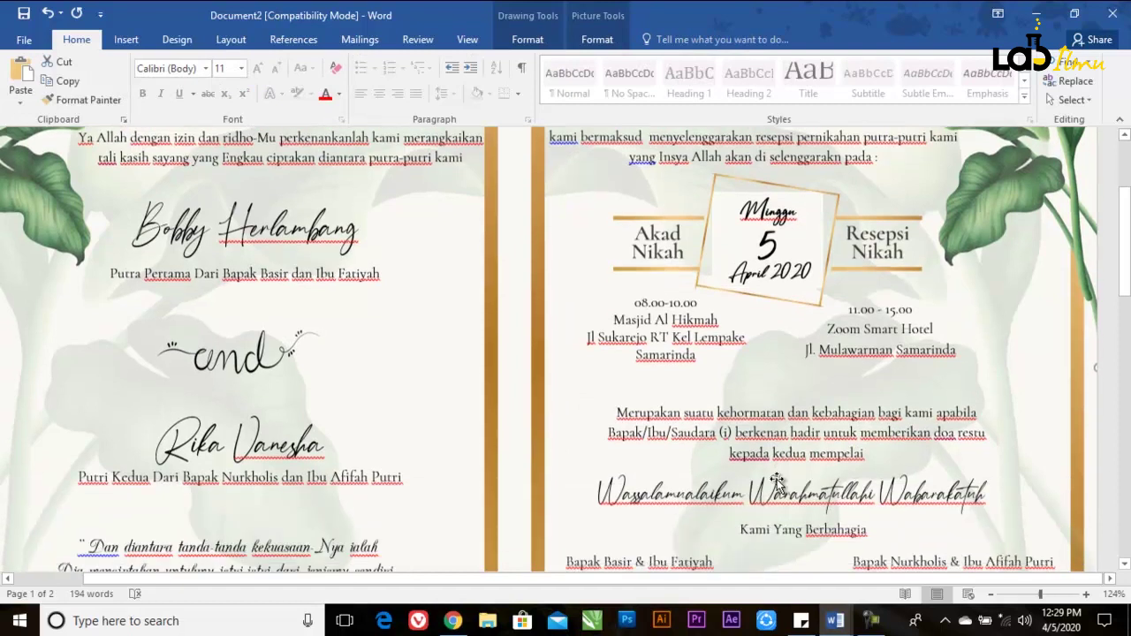
scroll(776, 479, down, 3)
scroll(777, 479, down, 3)
scroll(778, 479, down, 3)
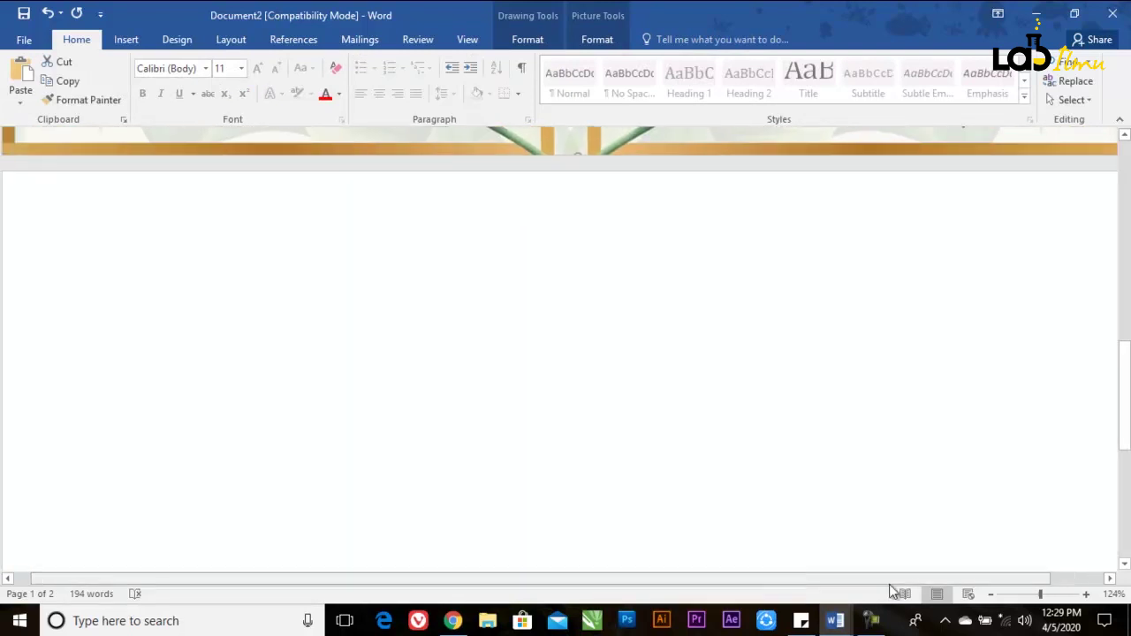
Zoom out and draw a rectangle at the top of page two.
click(1029, 595)
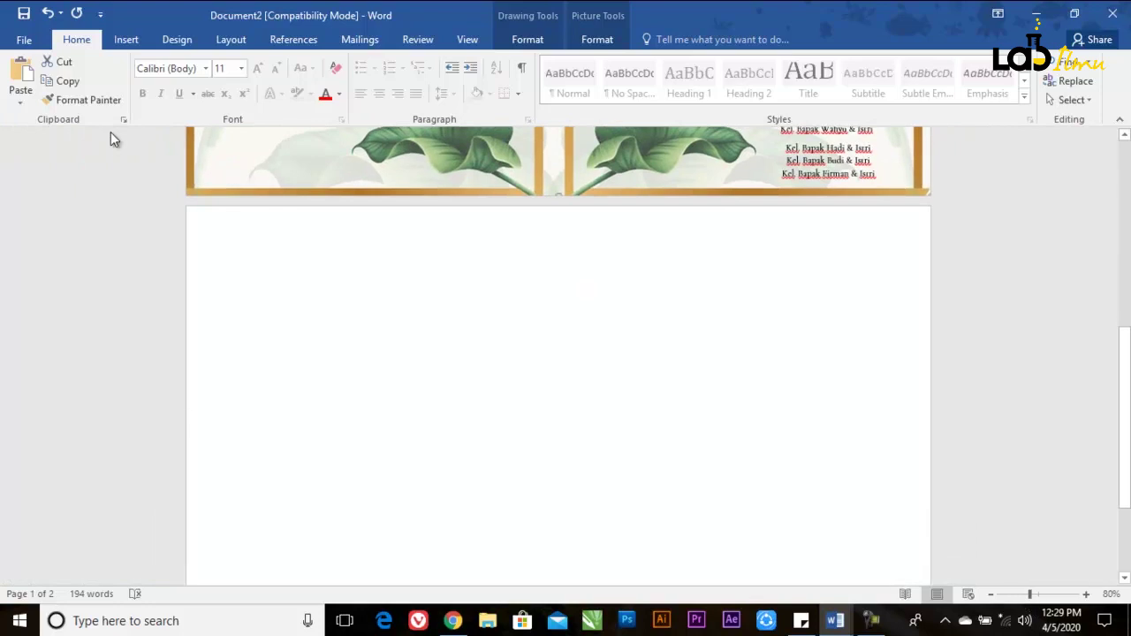
click(126, 40)
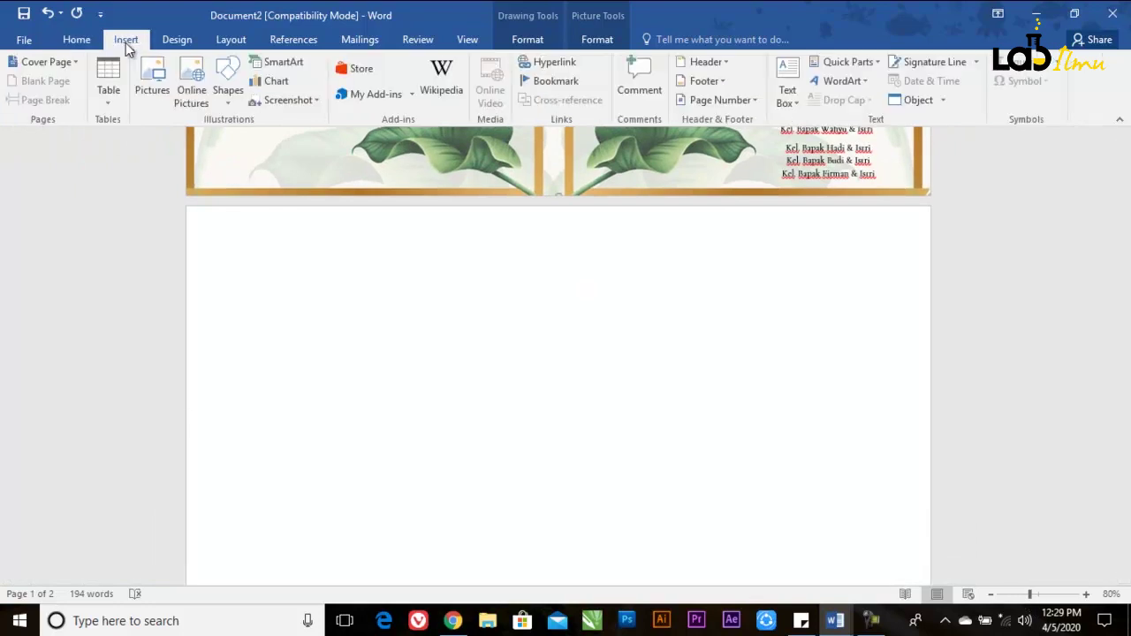
click(101, 279)
scroll(702, 390, down, 2)
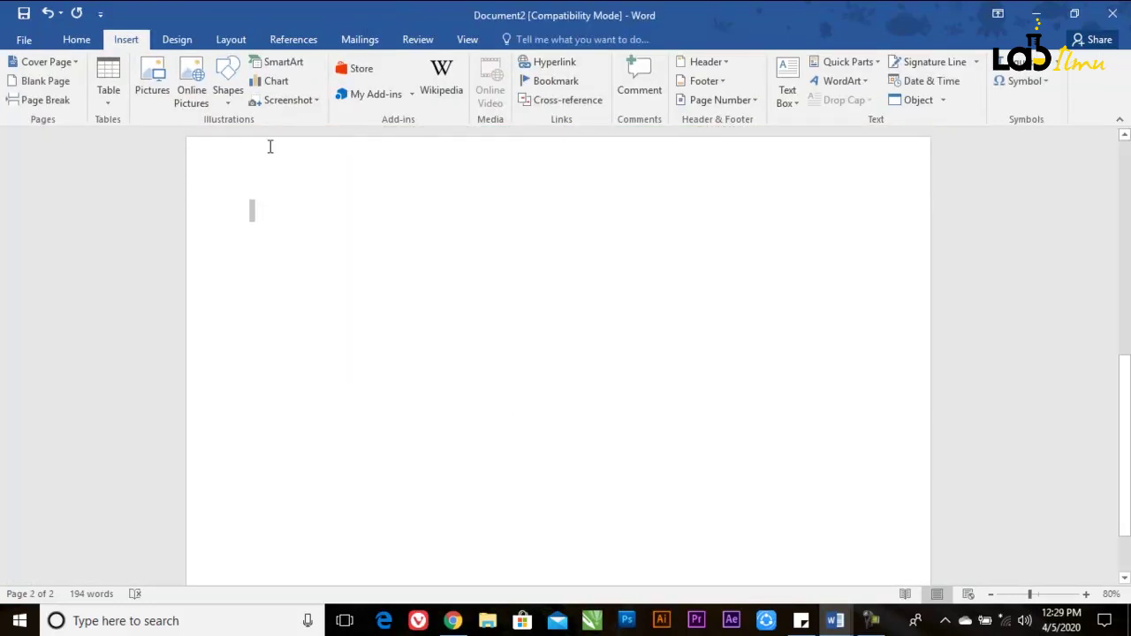
click(227, 109)
click(229, 191)
drag(225, 163, 663, 422)
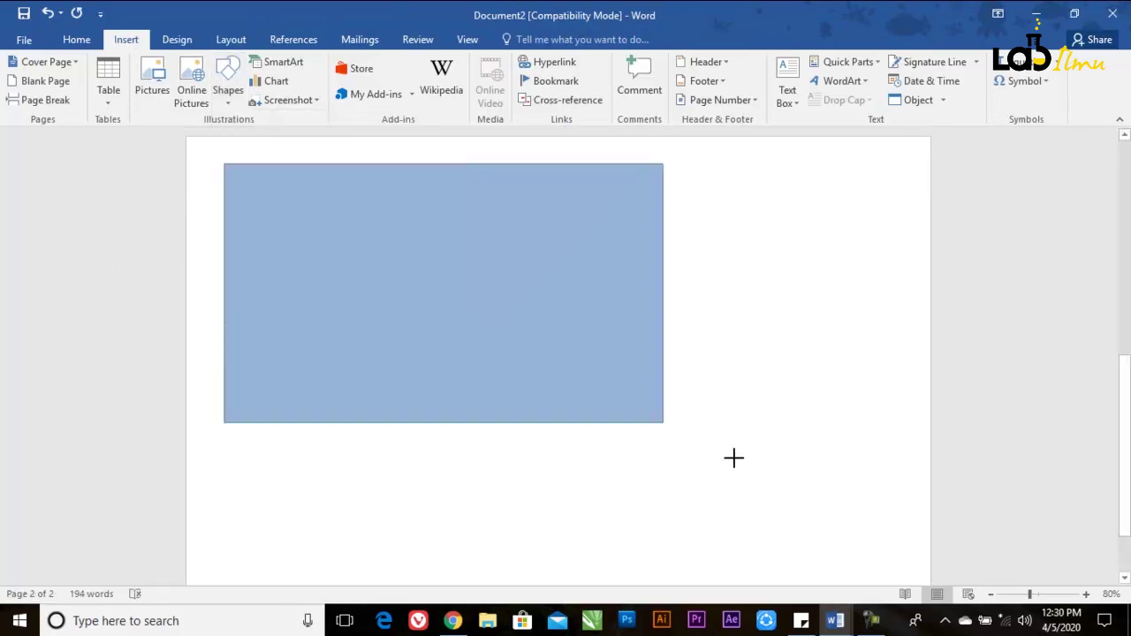
drag(733, 458, 855, 536)
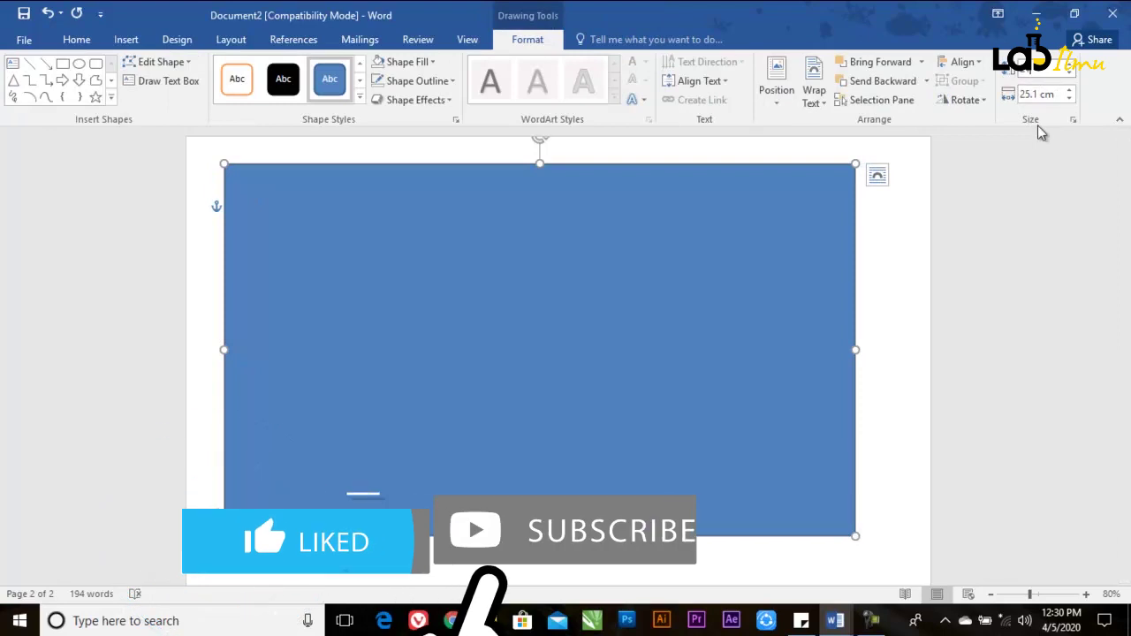
Set the rectangle width to 29.7 cm and move it to the top-left corner.
click(1042, 94)
text(29.7)
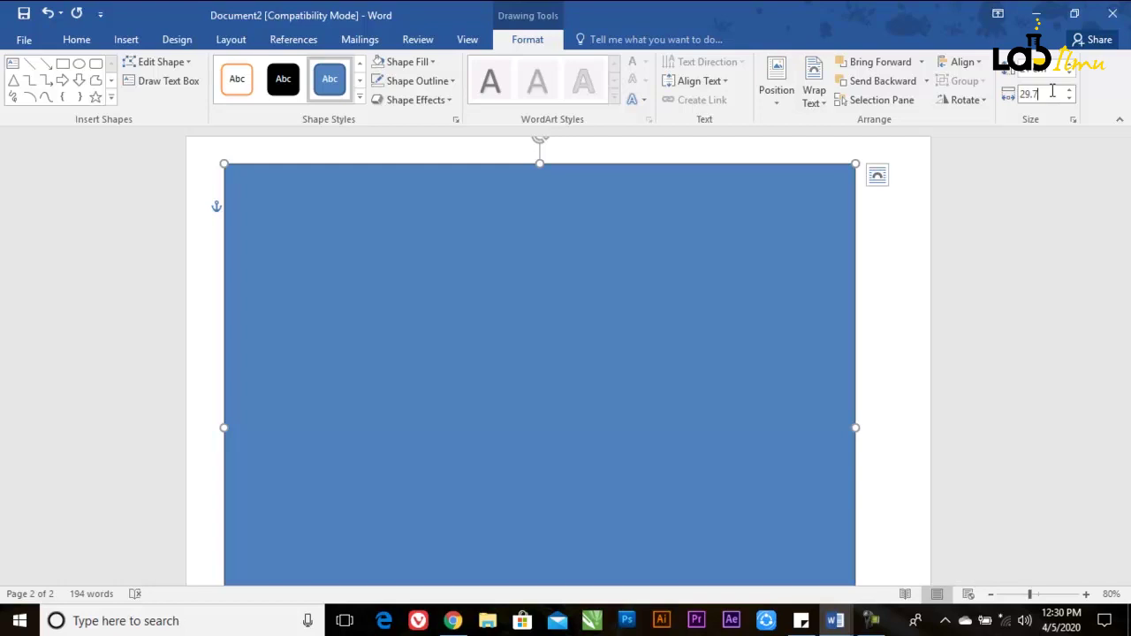
key(Return)
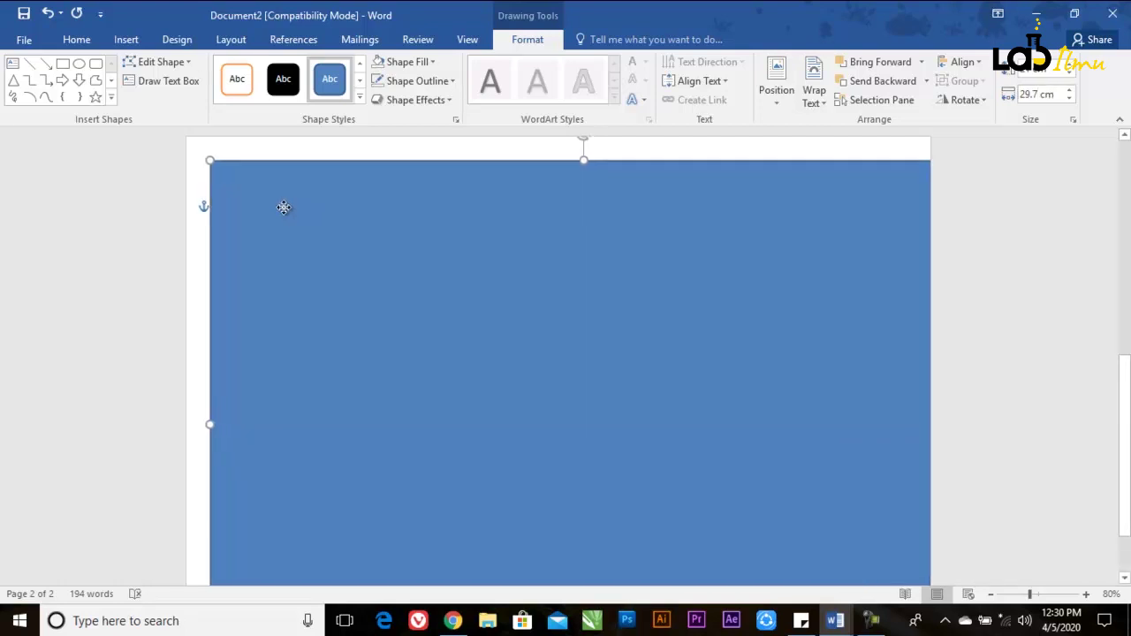
drag(313, 219, 265, 189)
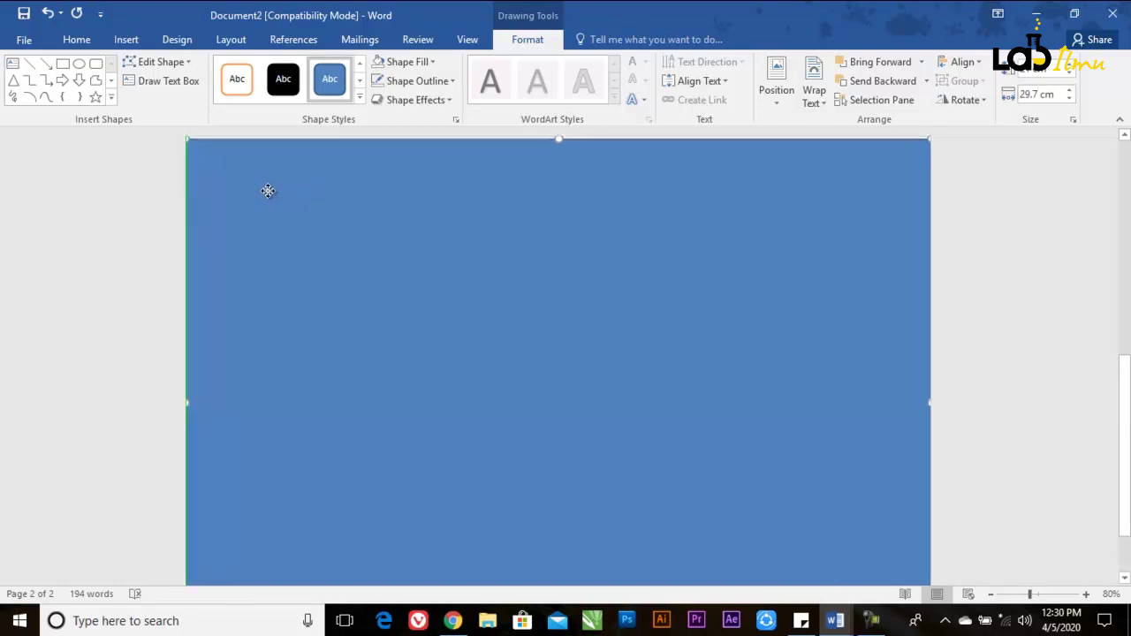
Give the rectangle no outline and fill it with the 'template luar' picture.
click(416, 81)
click(408, 225)
click(429, 62)
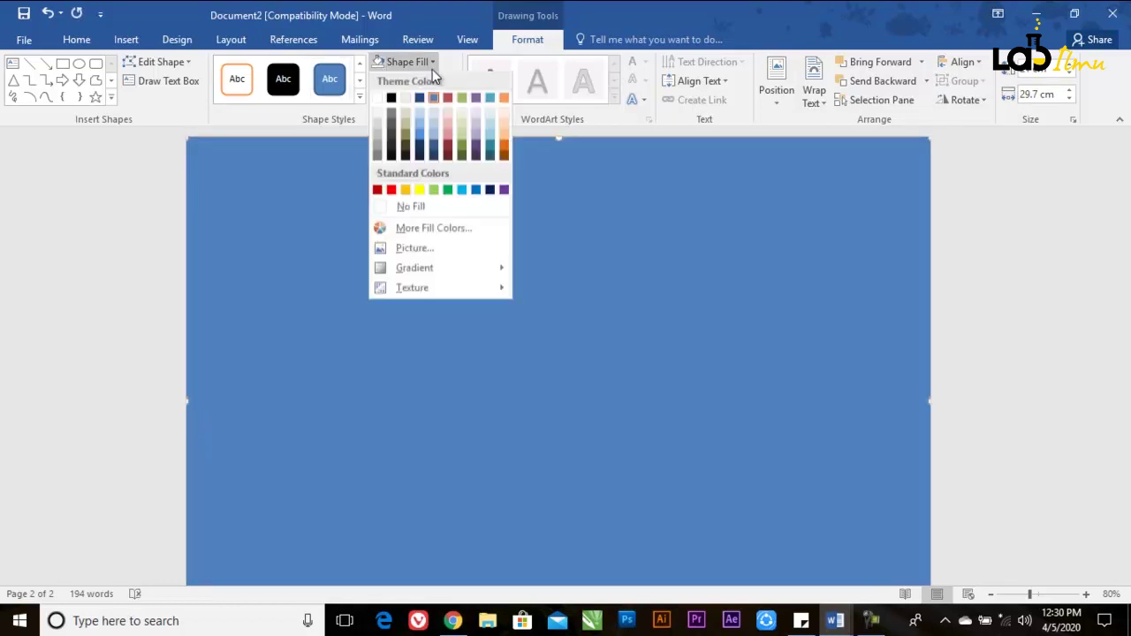
click(424, 255)
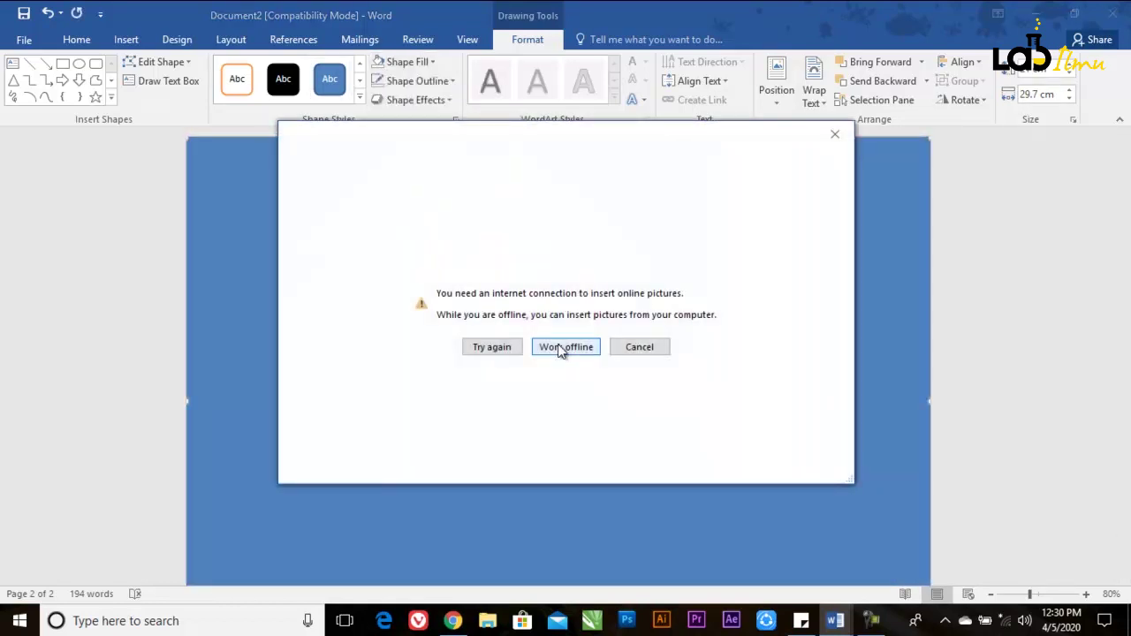
click(557, 346)
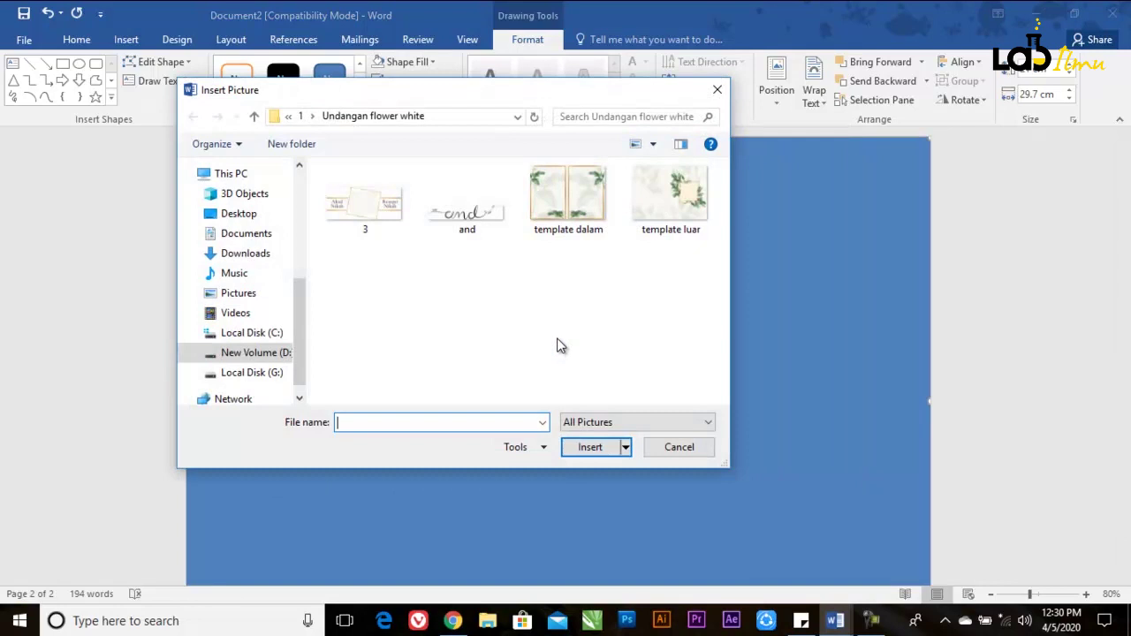
double_click(655, 211)
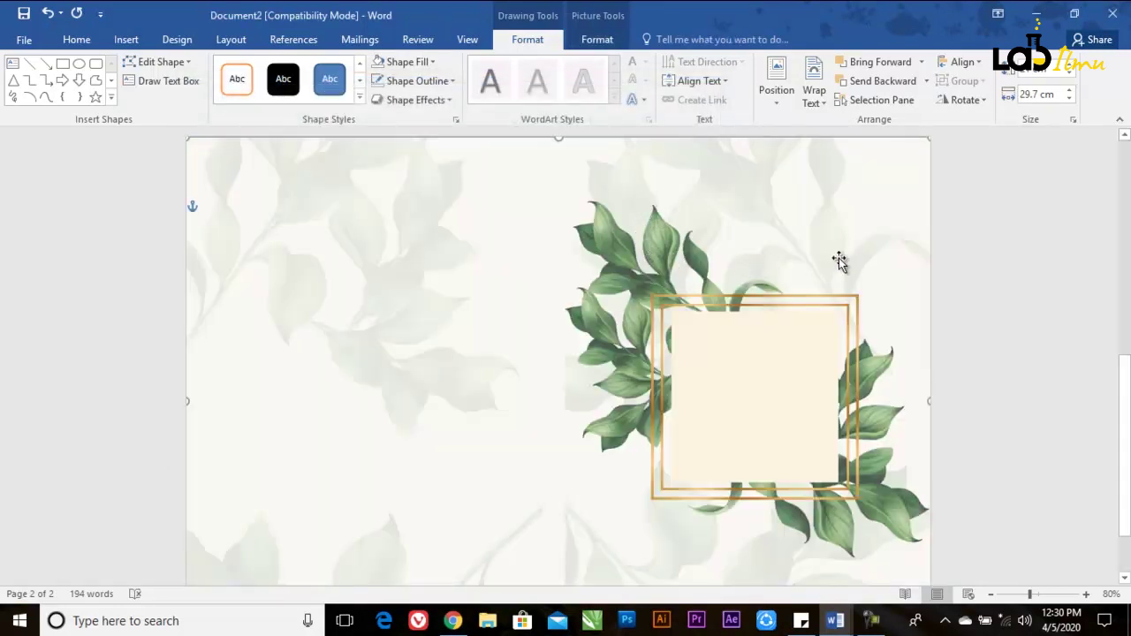
Scroll through the document to review the filled page-two background.
scroll(841, 261, down, 1)
scroll(830, 278, up, 2)
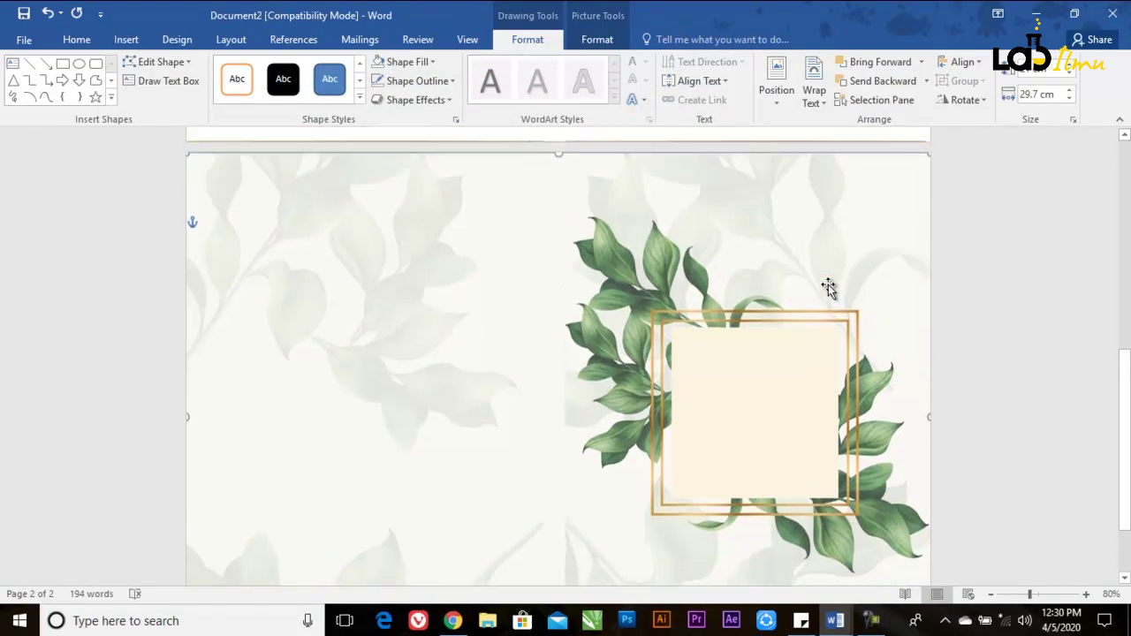
scroll(823, 287, up, 4)
scroll(825, 282, up, 4)
scroll(857, 397, up, 3)
scroll(892, 501, up, 1)
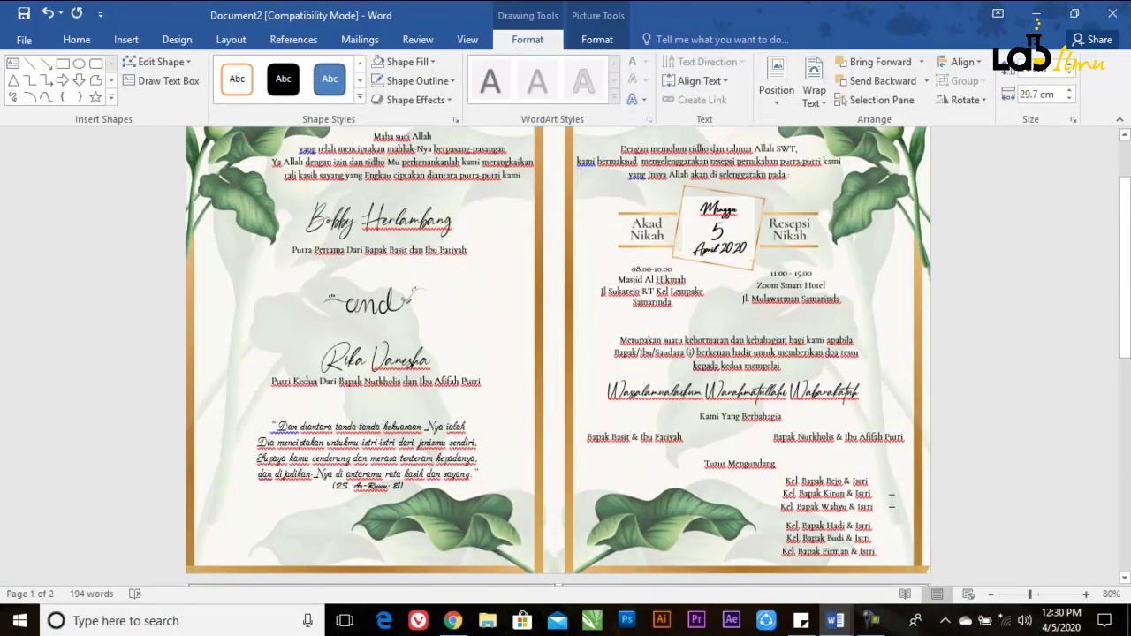
scroll(889, 504, down, 2)
scroll(889, 505, down, 3)
scroll(889, 504, down, 2)
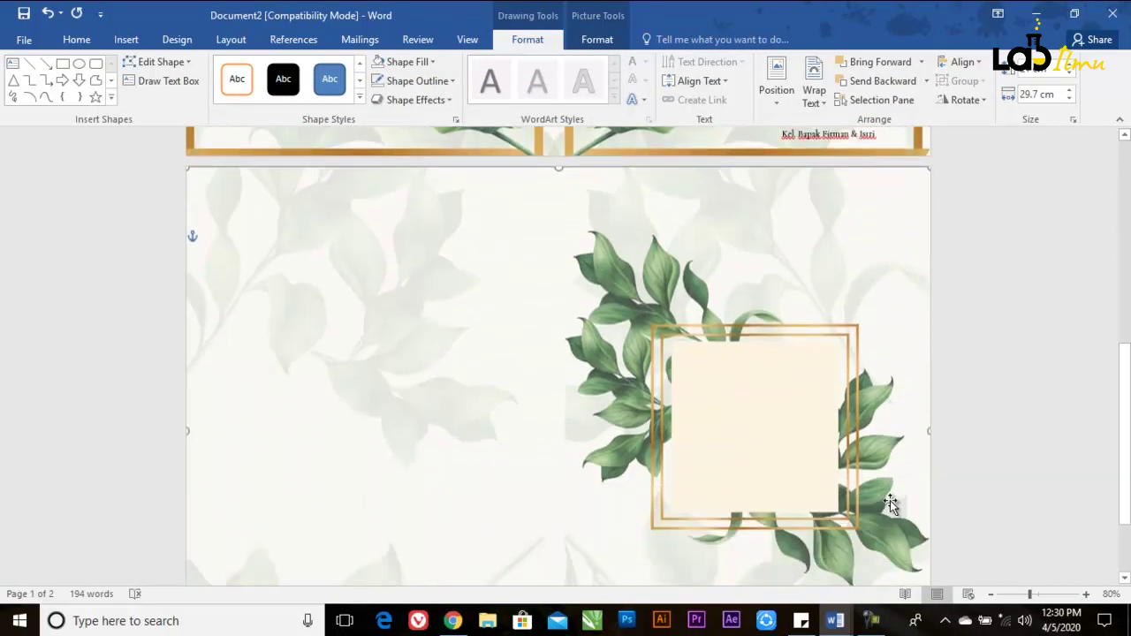
scroll(888, 504, down, 1)
click(163, 81)
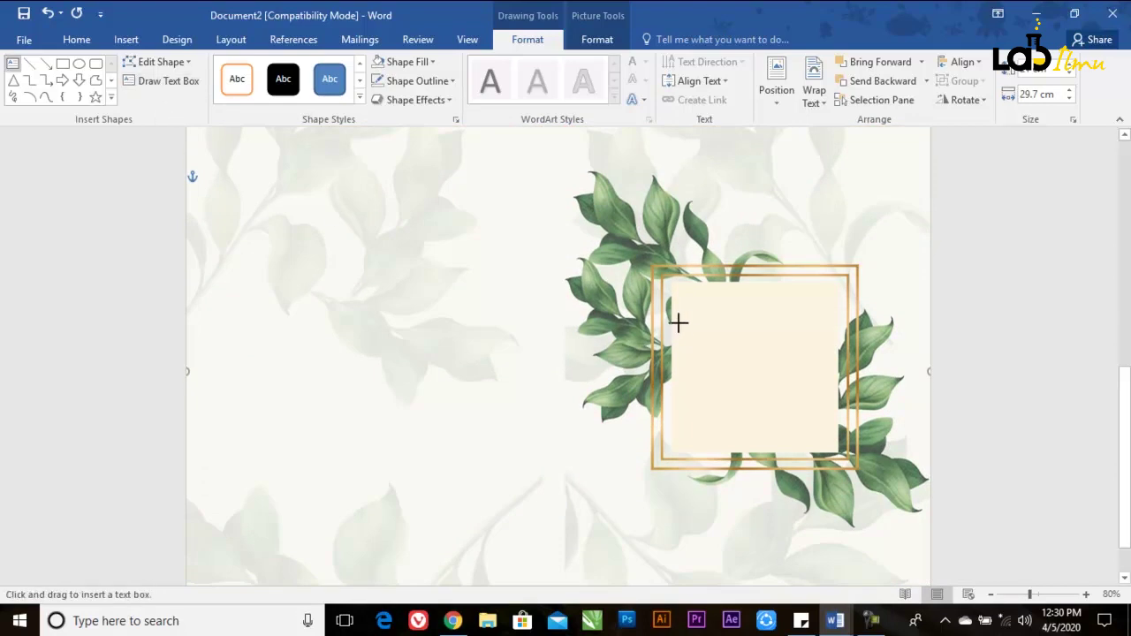
Draw a borderless, unfilled text box in the gold frame with the first name in Anamortee 100 pt.
drag(683, 314, 816, 421)
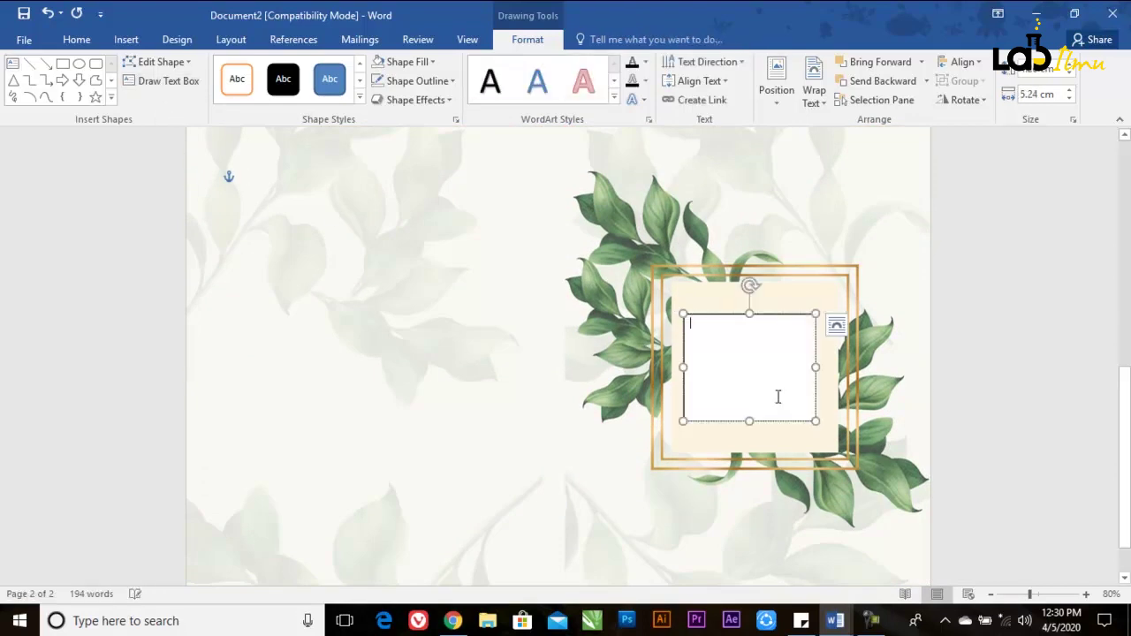
text(Bobby)
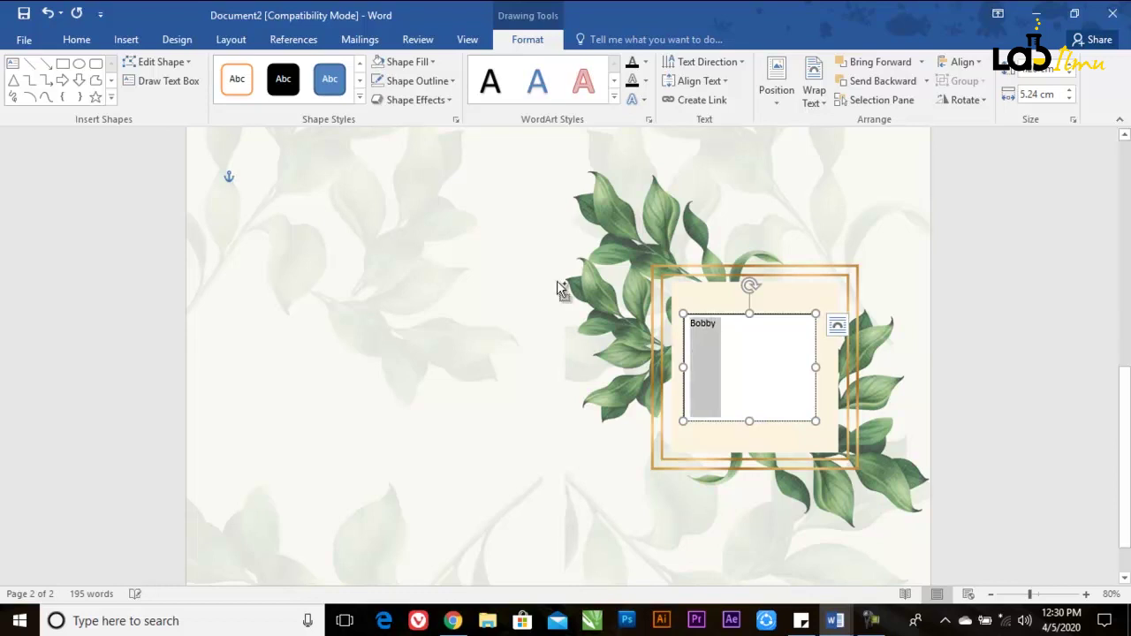
click(415, 81)
click(415, 226)
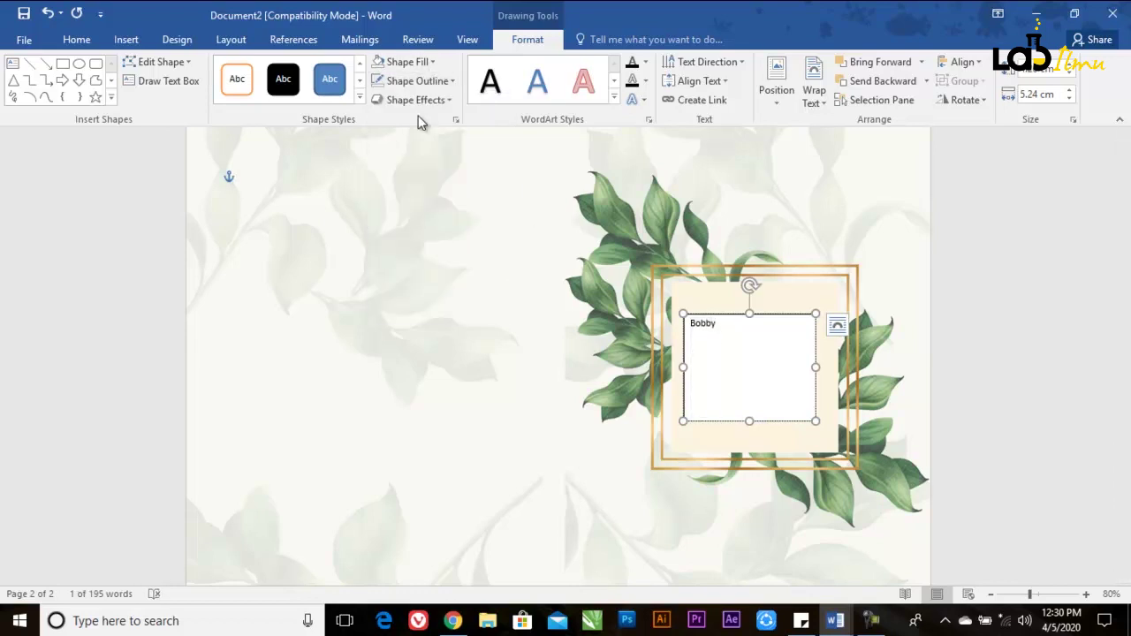
click(406, 62)
click(409, 210)
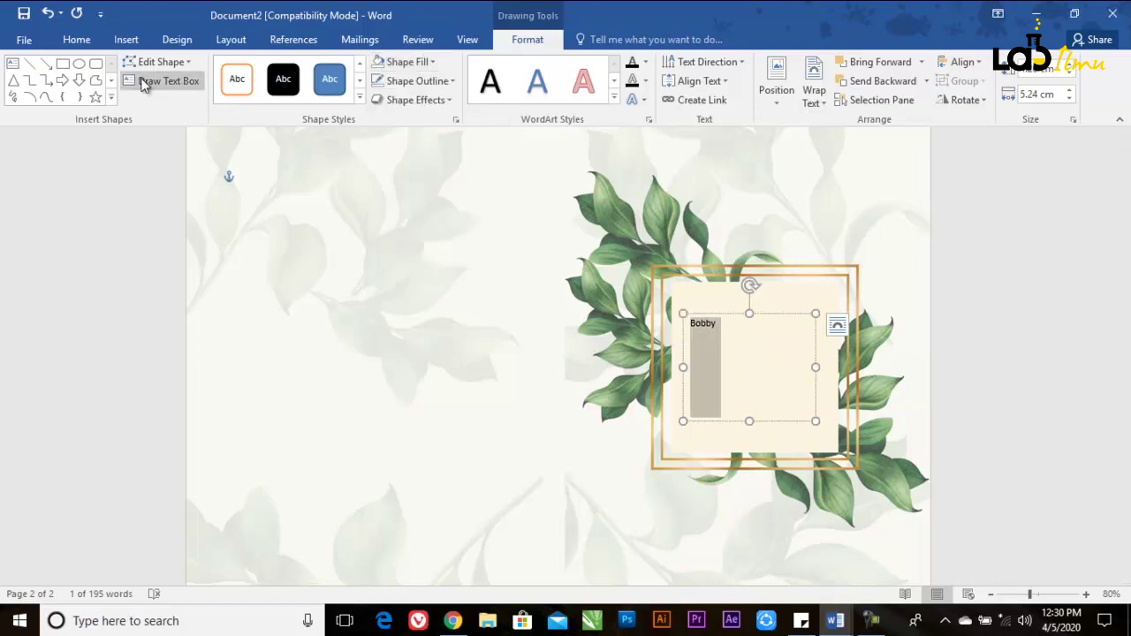
click(78, 40)
click(206, 69)
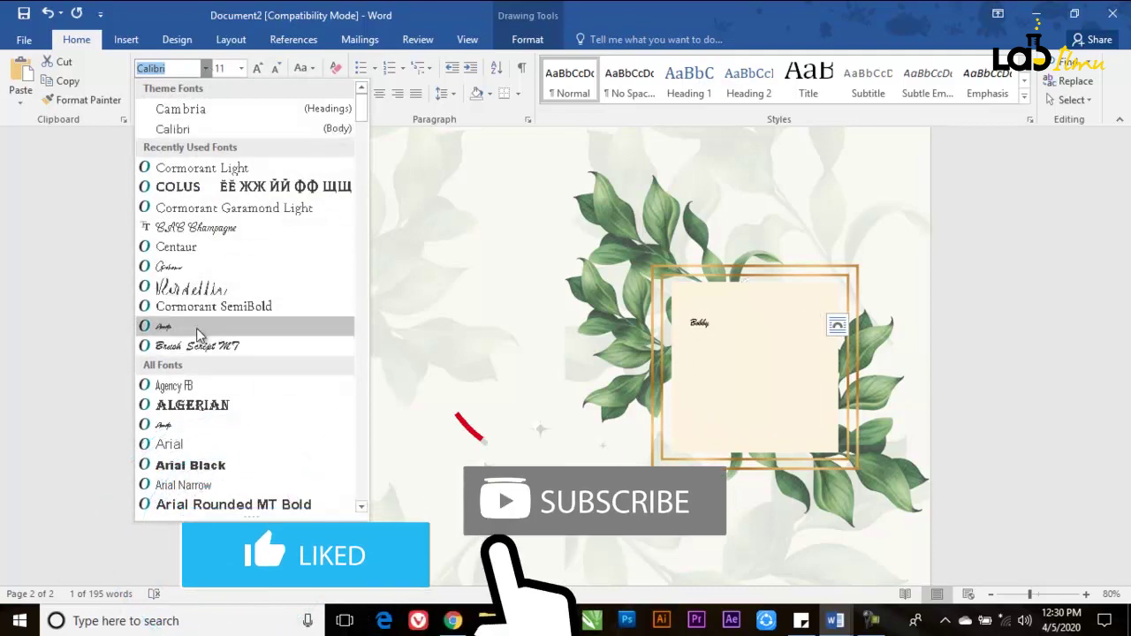
click(196, 326)
click(222, 68)
text(100)
key(Return)
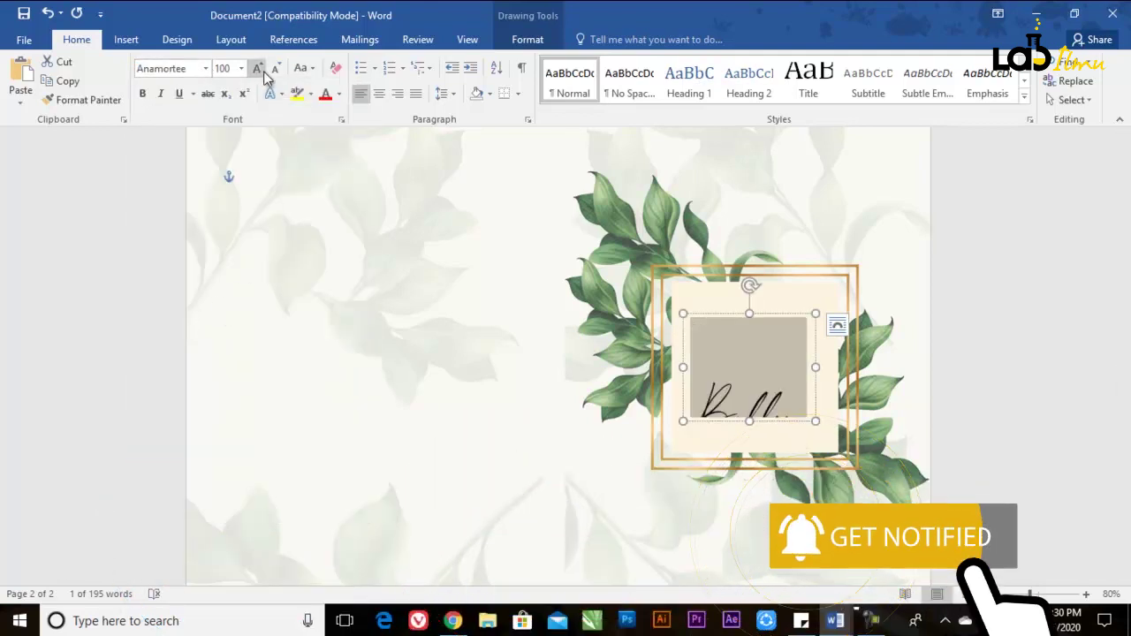
Resize and position the name box at the frame's top, and turn its copy into the second name.
drag(682, 366, 654, 366)
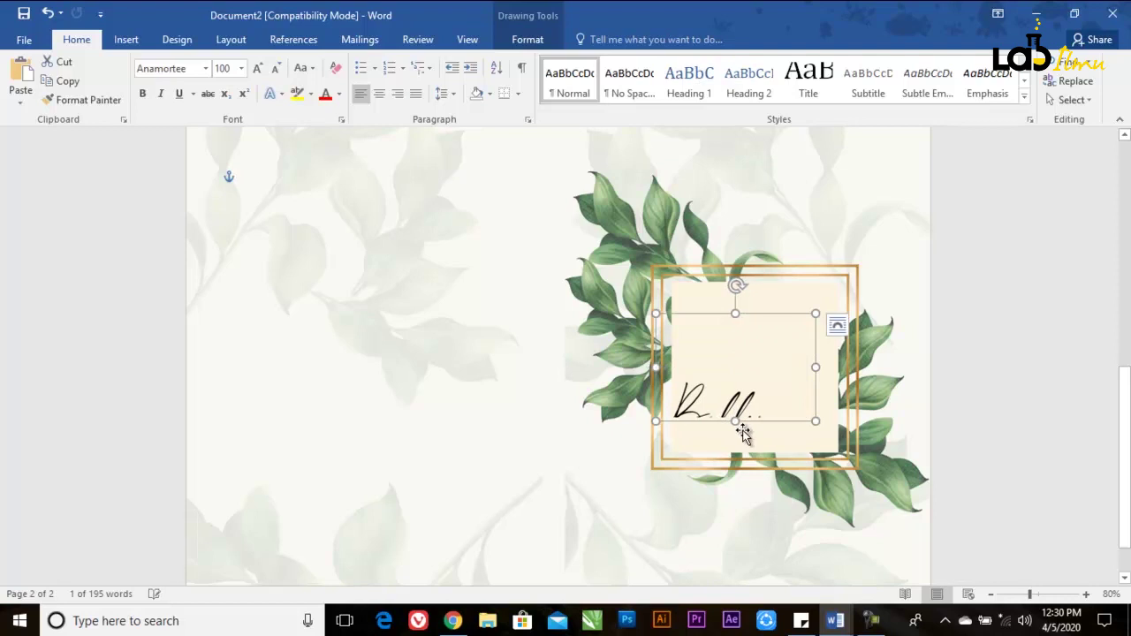
drag(735, 421, 735, 463)
mouse_move(758, 314)
mouse_down()
mouse_move(778, 219)
mouse_move(782, 311)
mouse_up()
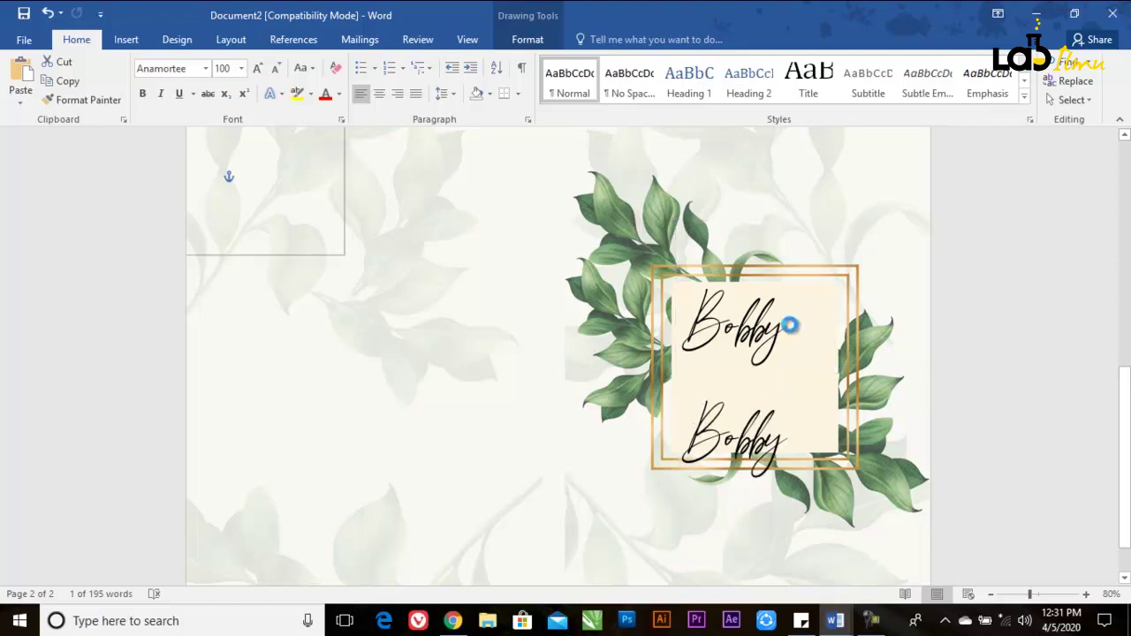
double_click(765, 395)
text(Rika)
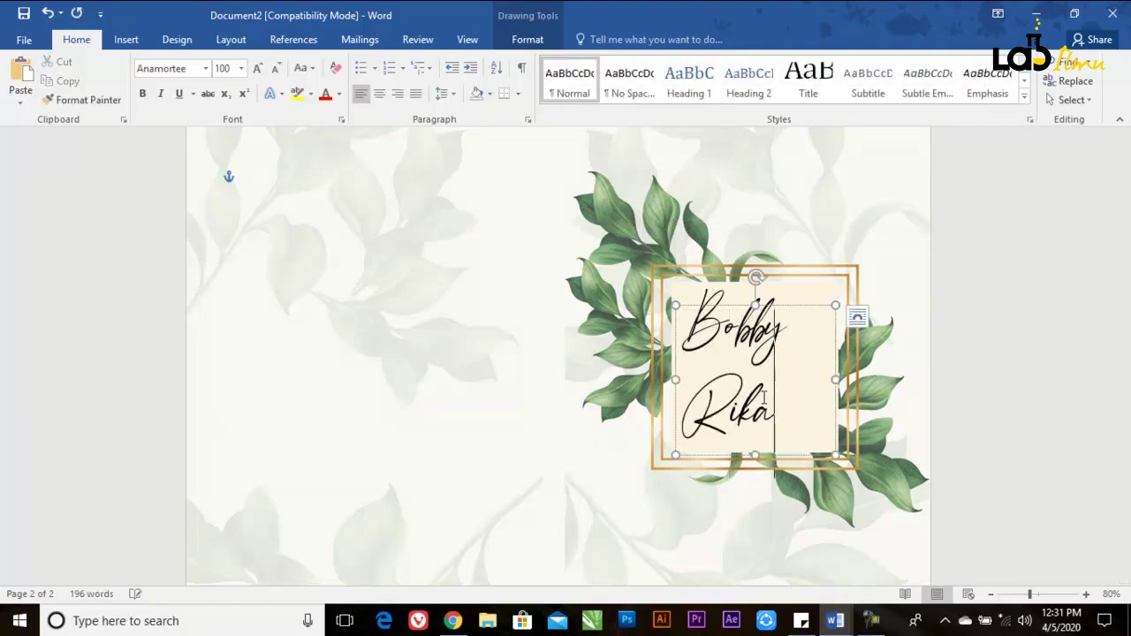
mouse_move(821, 308)
mouse_down()
mouse_move(854, 315)
mouse_move(836, 313)
mouse_up()
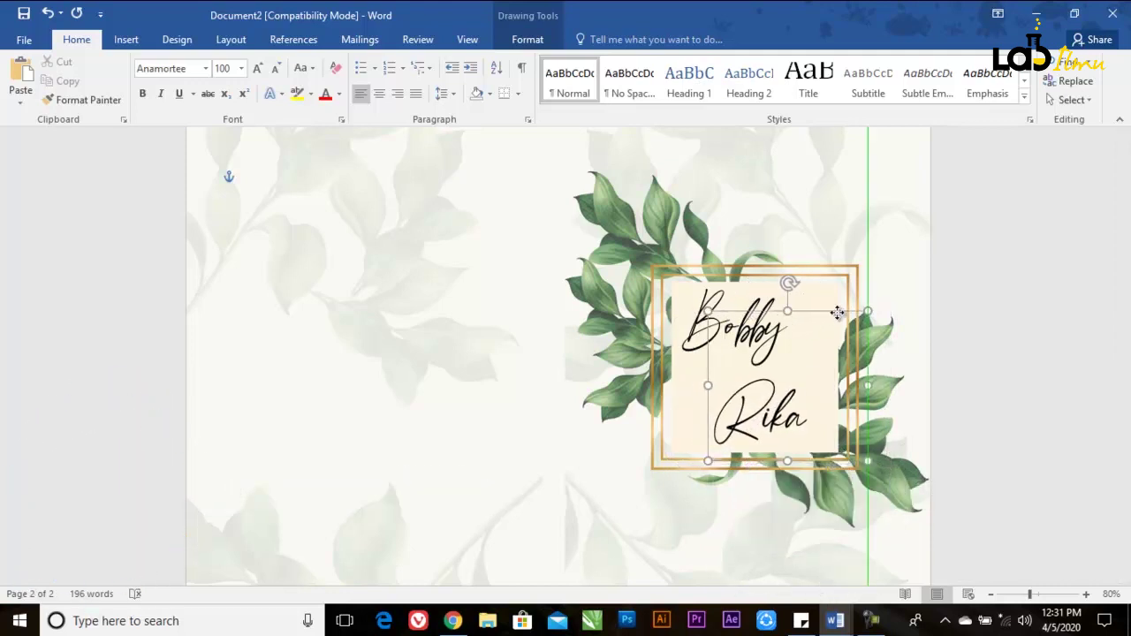
Duplicate a name box as a small '&' and place it between the two names.
drag(837, 315, 662, 316)
double_click(601, 424)
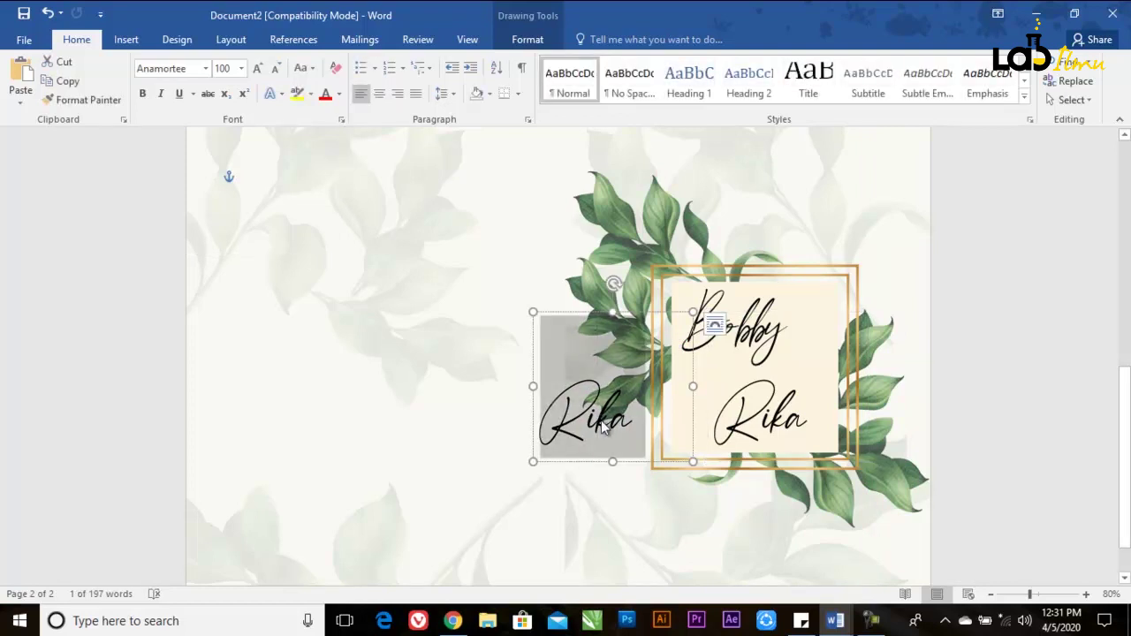
text(&)
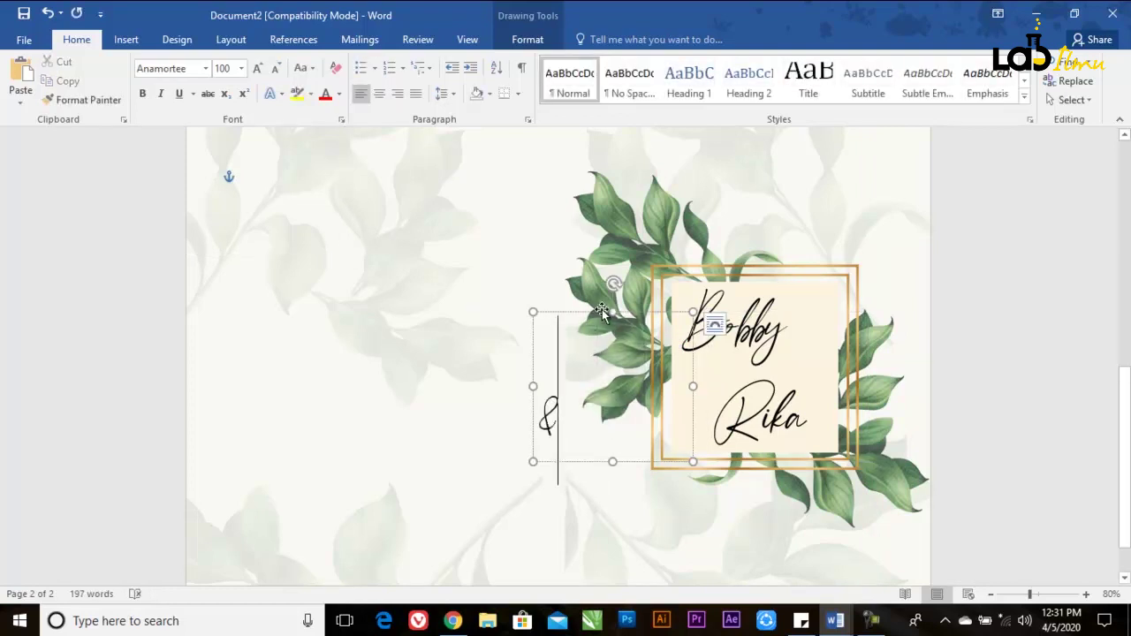
drag(692, 311, 620, 371)
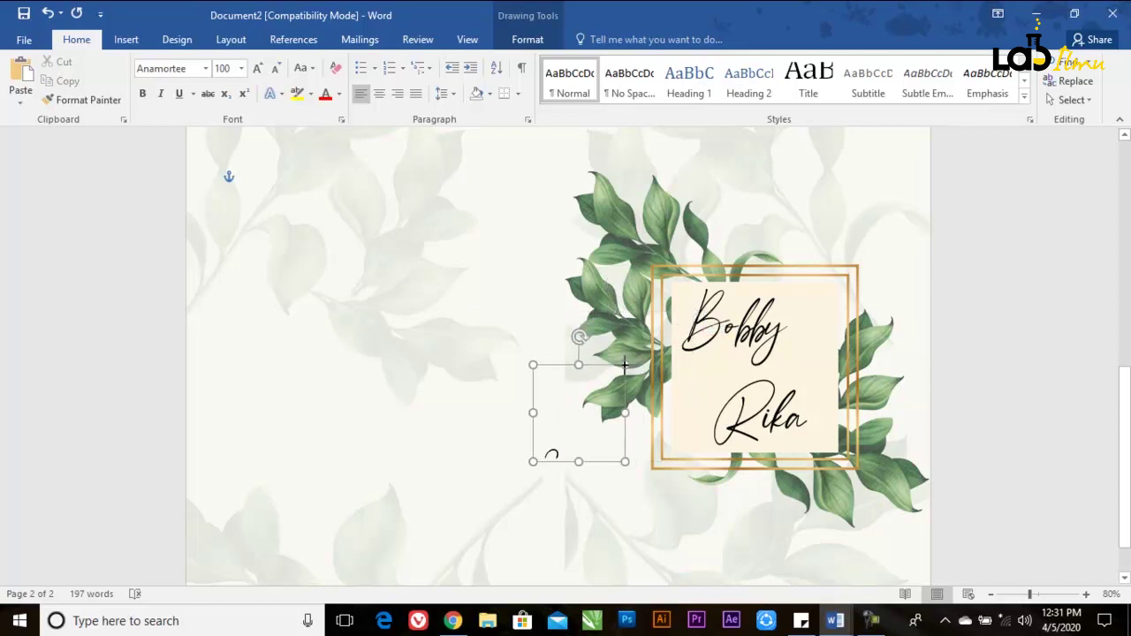
drag(575, 461, 575, 530)
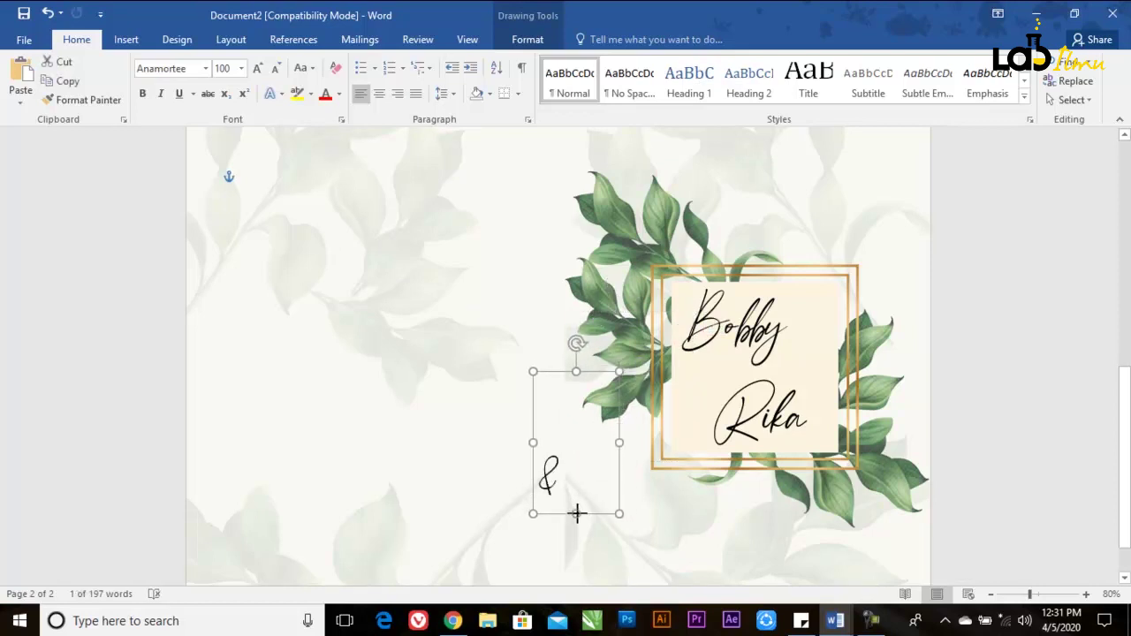
drag(618, 452, 569, 452)
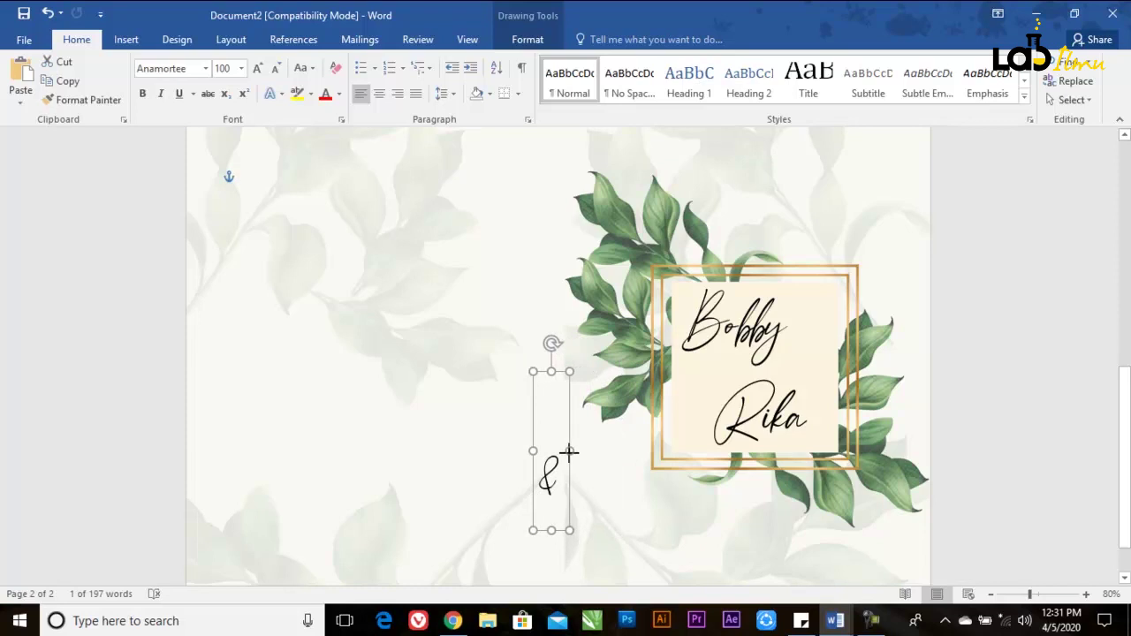
drag(559, 376, 714, 275)
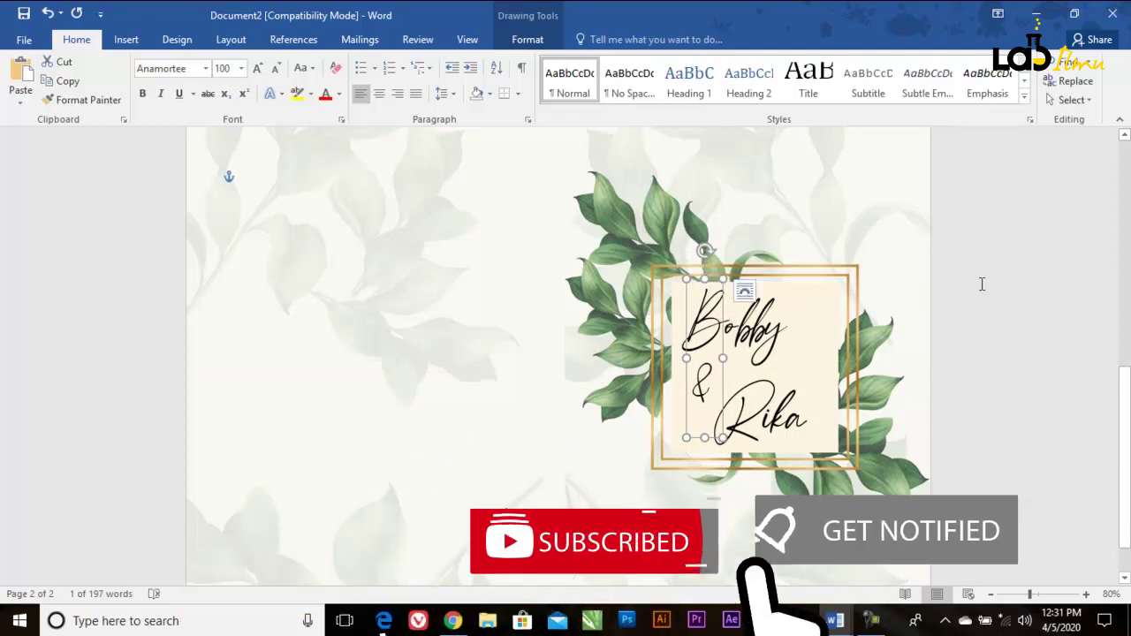
click(1069, 271)
Draw a new text box above the name frame with 'The Wedding Of', with no fill and no outline.
scroll(918, 429, up, 3)
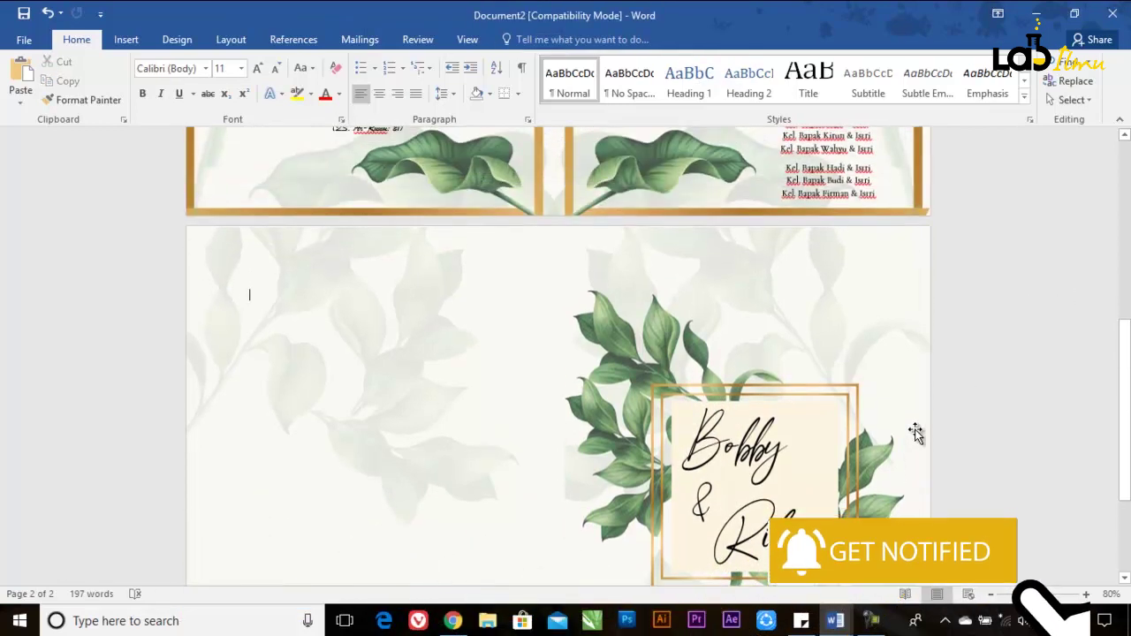
scroll(916, 434, down, 5)
scroll(915, 433, up, 3)
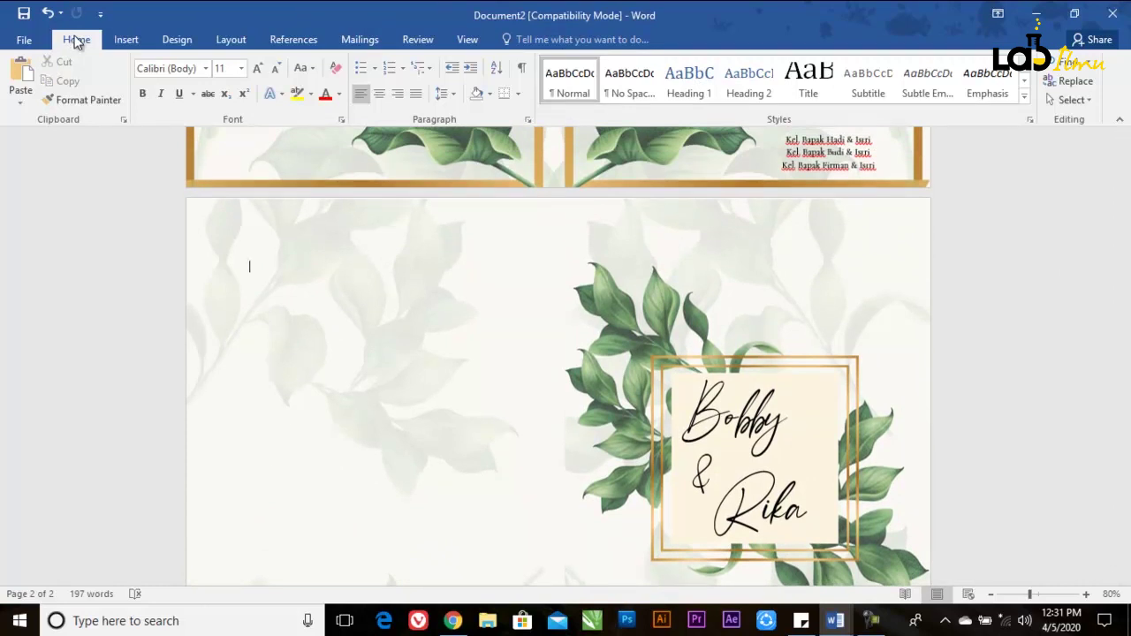
click(125, 39)
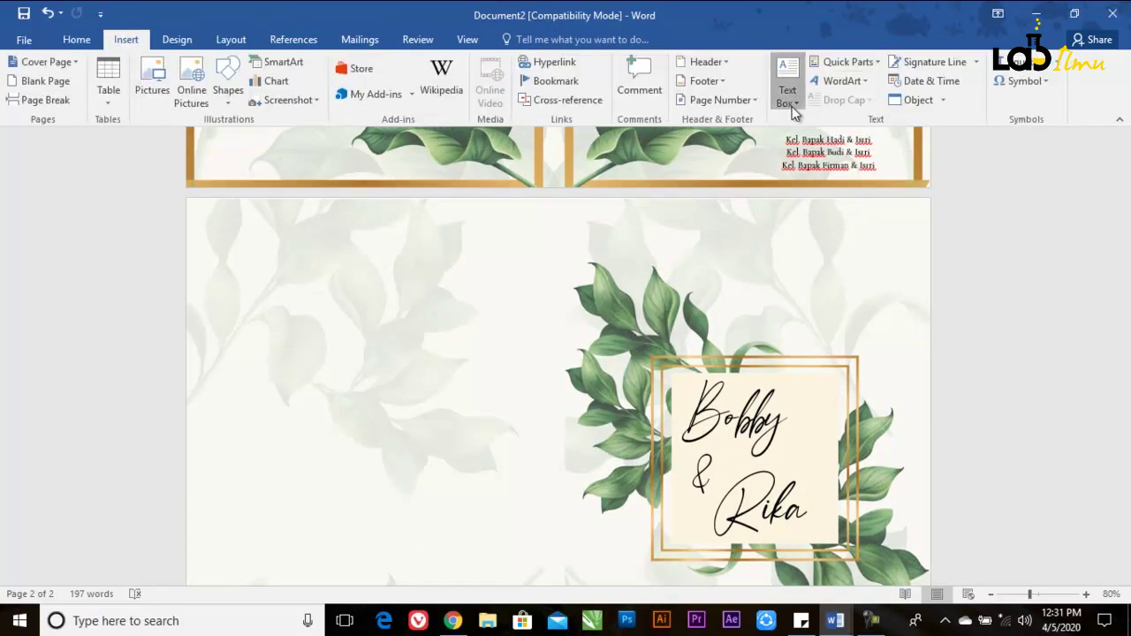
click(791, 102)
click(758, 542)
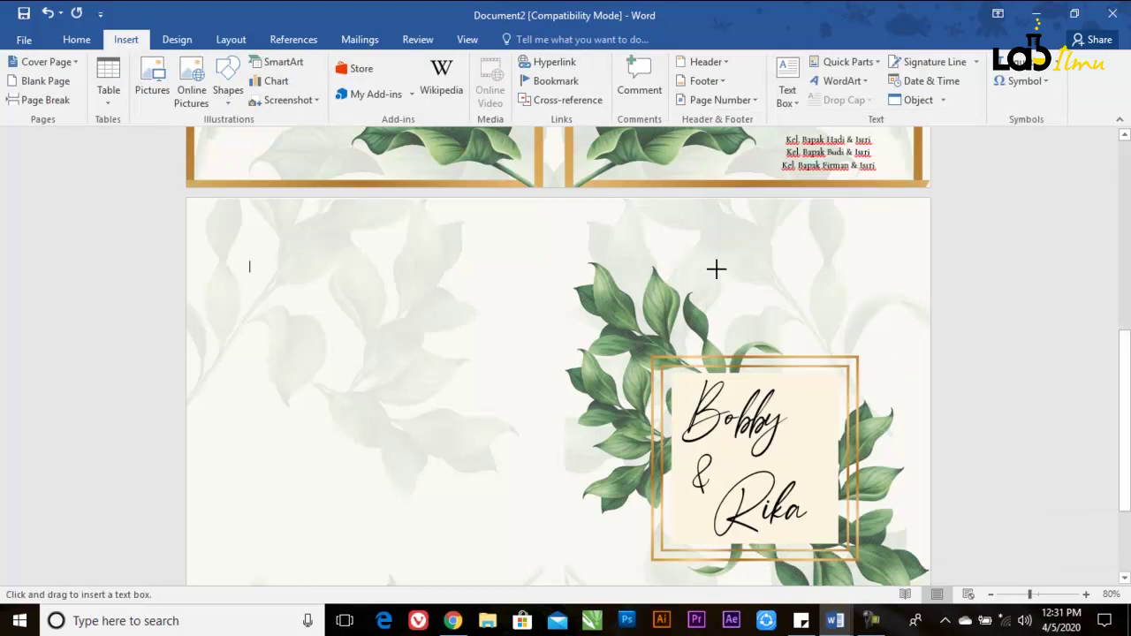
drag(689, 237, 843, 310)
text(The Wedding Of)
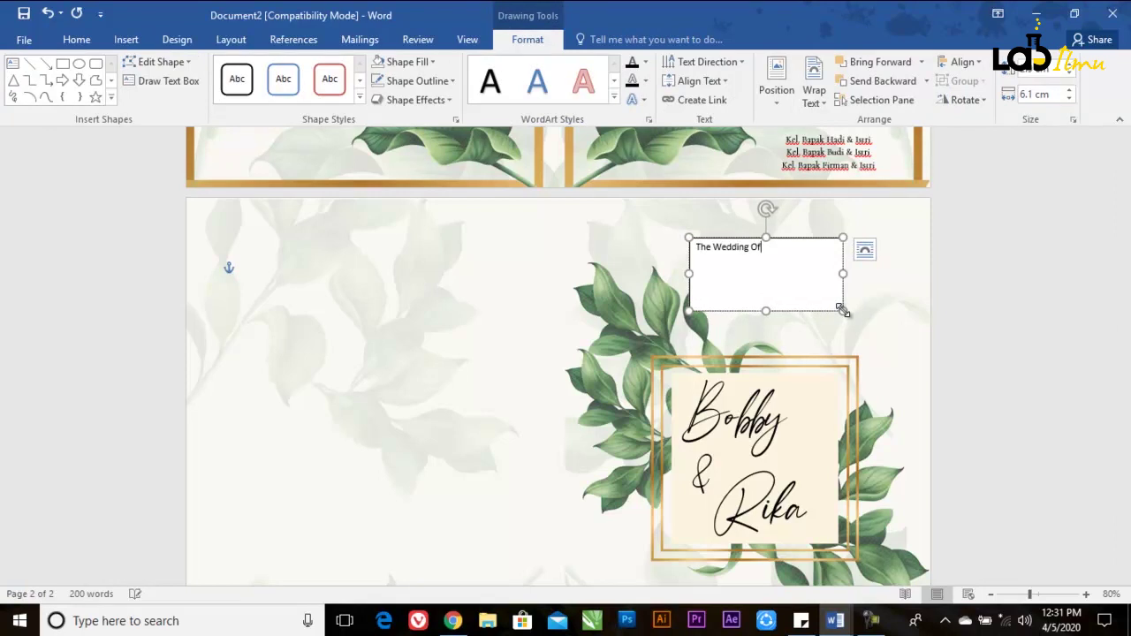
click(405, 62)
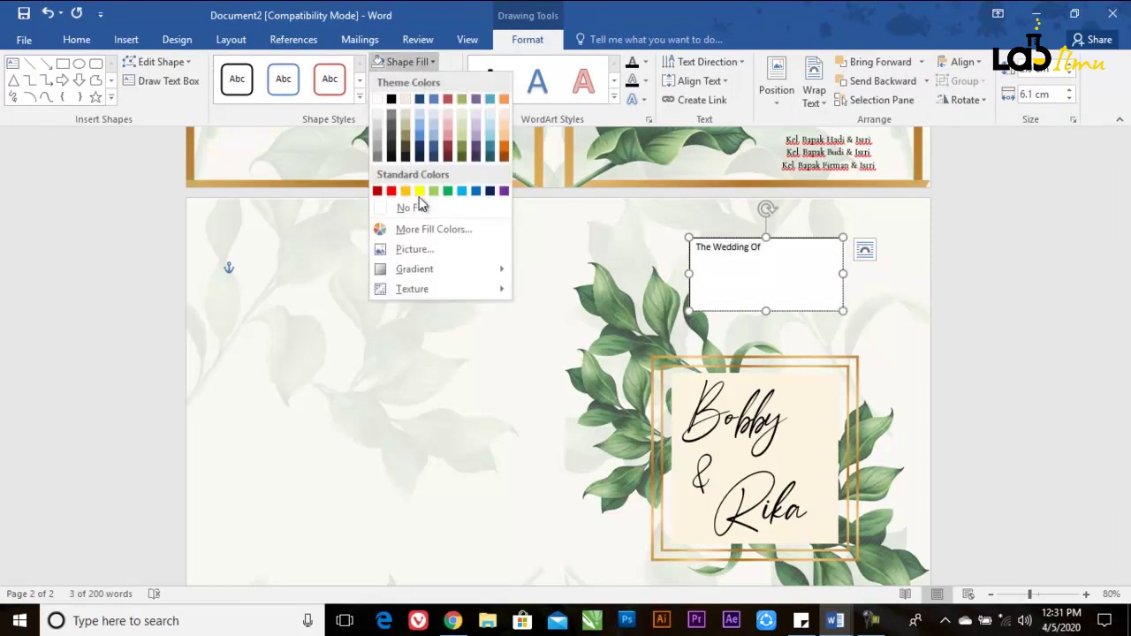
click(420, 209)
click(447, 81)
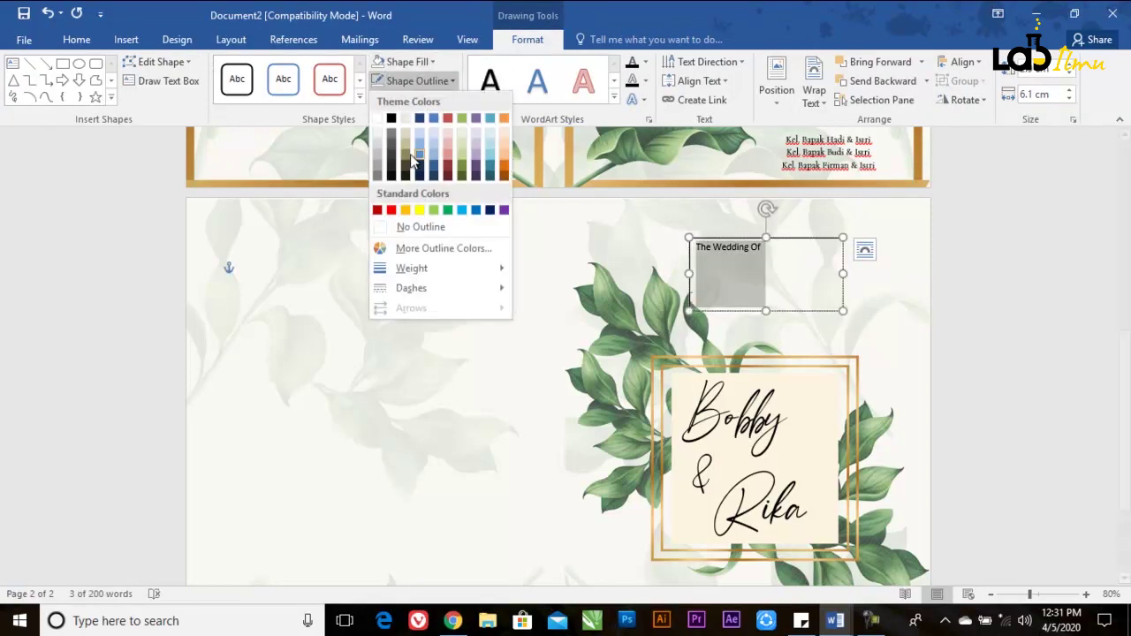
click(402, 227)
Set 'The Wedding Of' to Anamortee 48 pt and move it to the page's top right.
click(83, 43)
click(206, 71)
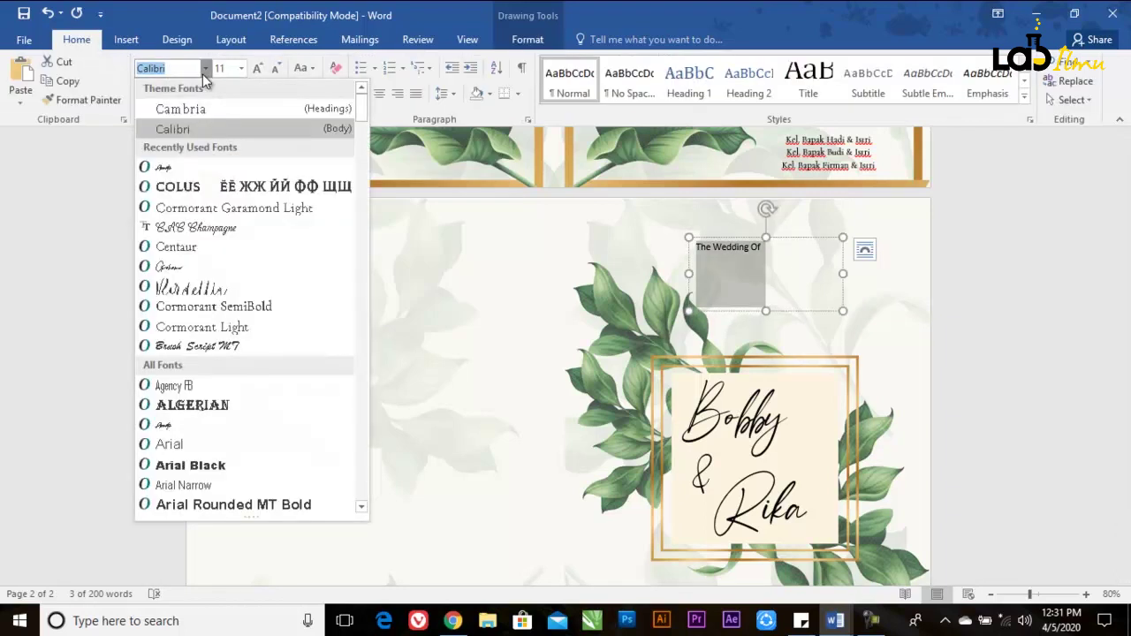
click(199, 168)
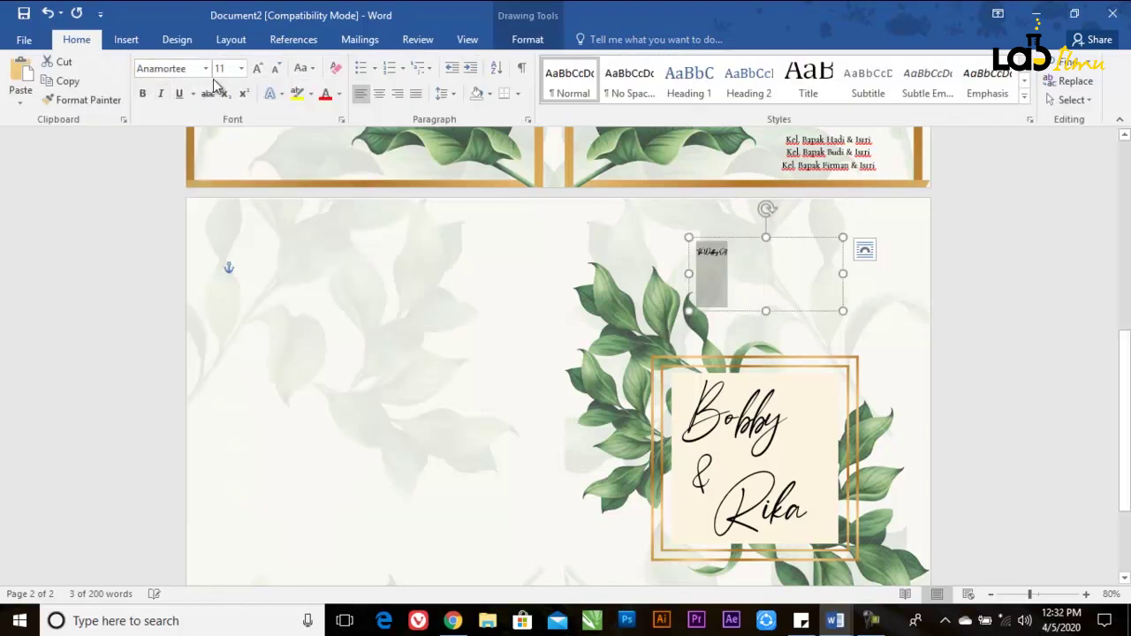
click(242, 68)
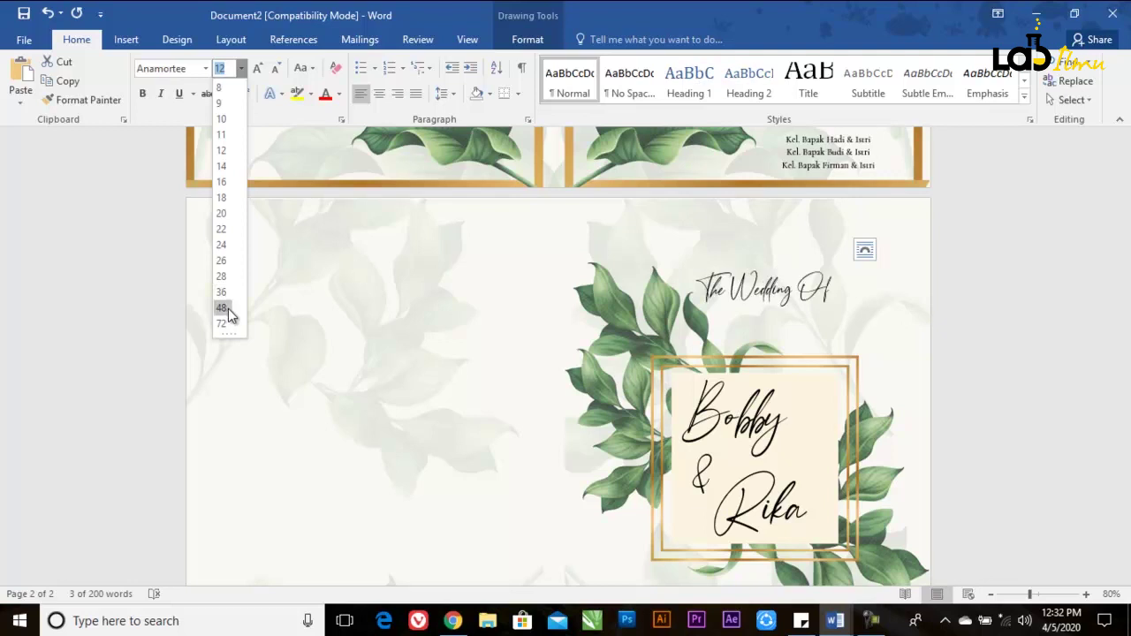
click(227, 308)
click(744, 270)
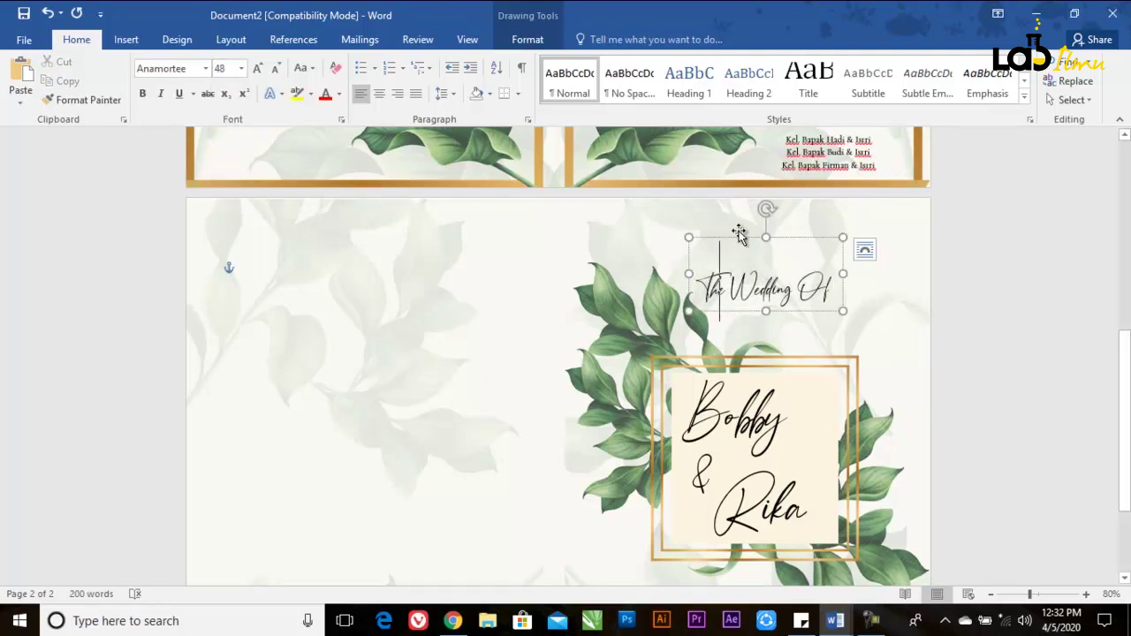
mouse_move(738, 241)
mouse_down()
mouse_move(753, 201)
mouse_move(853, 323)
mouse_move(734, 560)
mouse_move(730, 541)
mouse_up()
scroll(853, 323, down, 3)
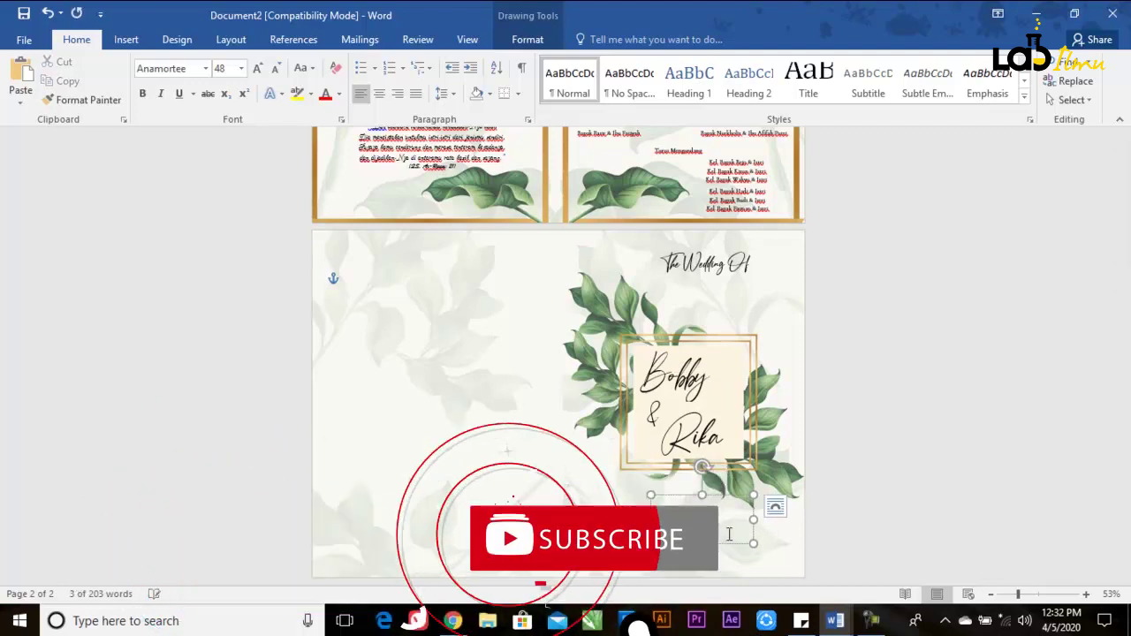
Set the 'Minggu, 5 April 2020' date to size 36 and place it just under the title.
click(276, 70)
drag(647, 503, 704, 270)
click(699, 251)
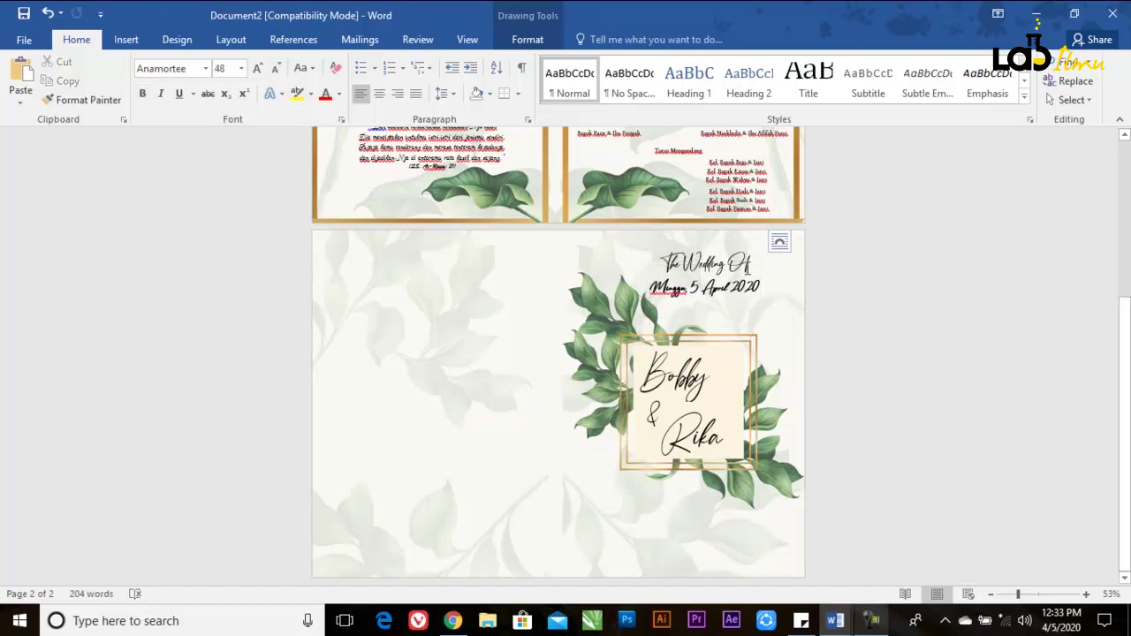
click(754, 268)
click(761, 254)
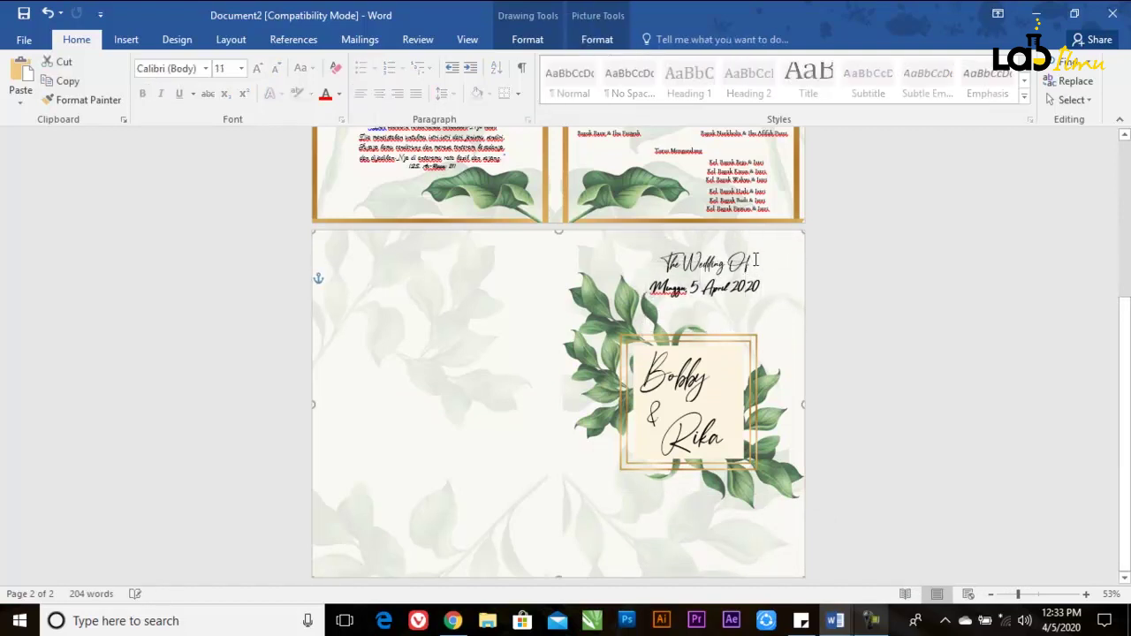
click(756, 261)
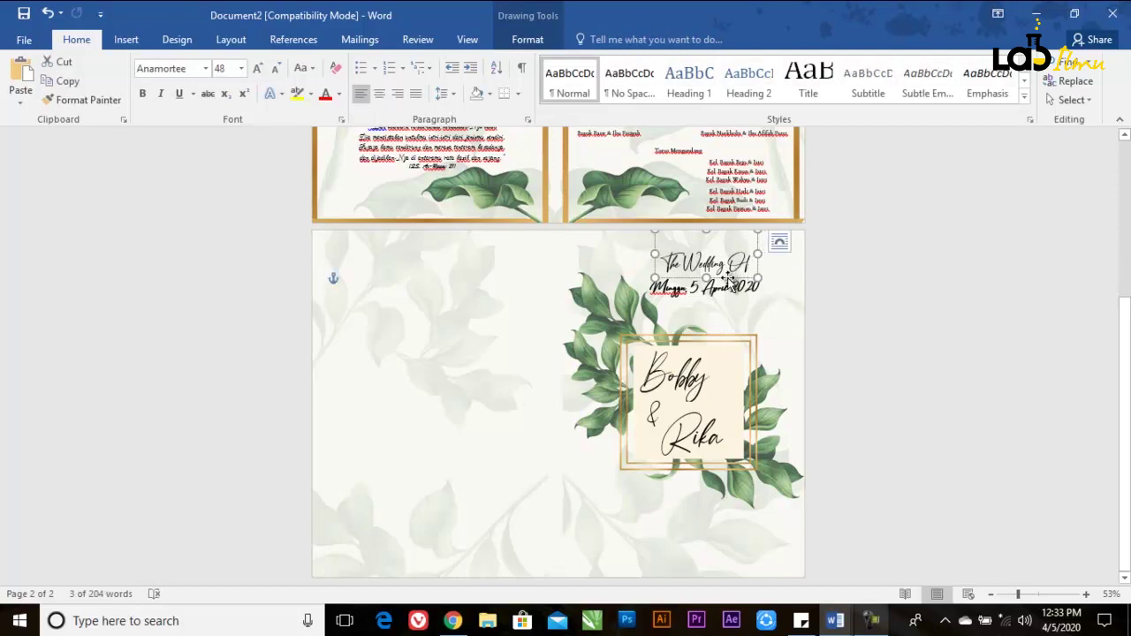
scroll(733, 276, up, 1)
Copy the date box below the frame, paste the Zoom Smart Hotel venue text, and fit the box.
mouse_move(744, 279)
mouse_down()
mouse_move(738, 540)
mouse_move(726, 550)
mouse_up()
click(742, 546)
click(740, 523)
key(ctrl+v)
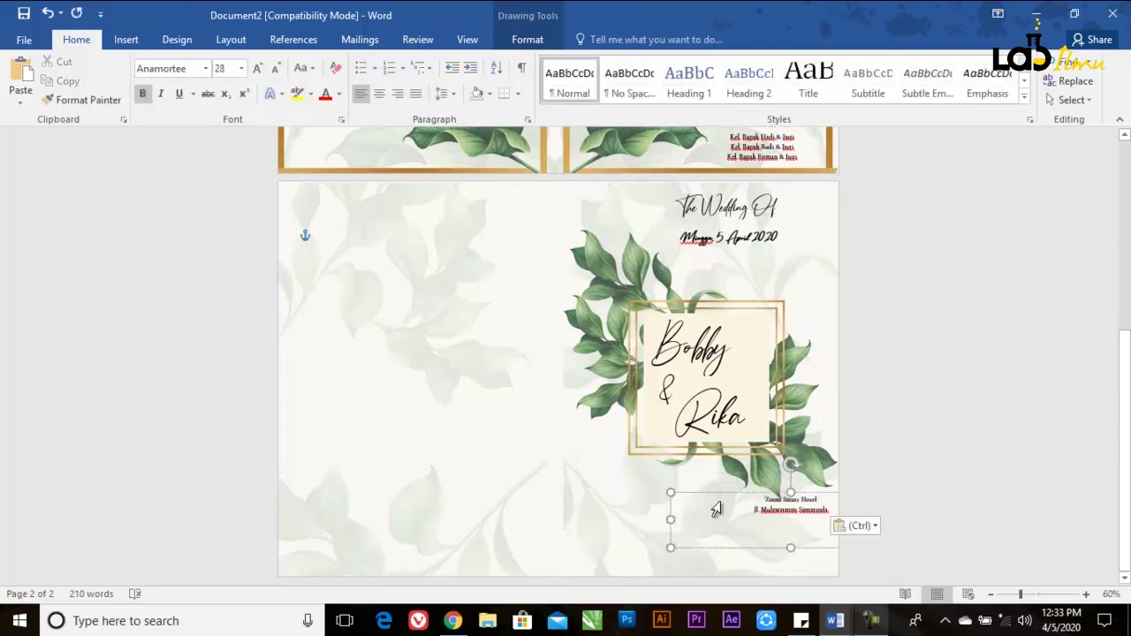
mouse_move(717, 494)
mouse_down()
mouse_move(633, 496)
mouse_move(654, 488)
mouse_up()
mouse_move(692, 540)
mouse_down()
mouse_move(694, 527)
mouse_move(653, 507)
mouse_up()
Draw a text box at the cover's top left reading 'Denah Acara' in the Anamortee font.
click(126, 39)
click(787, 88)
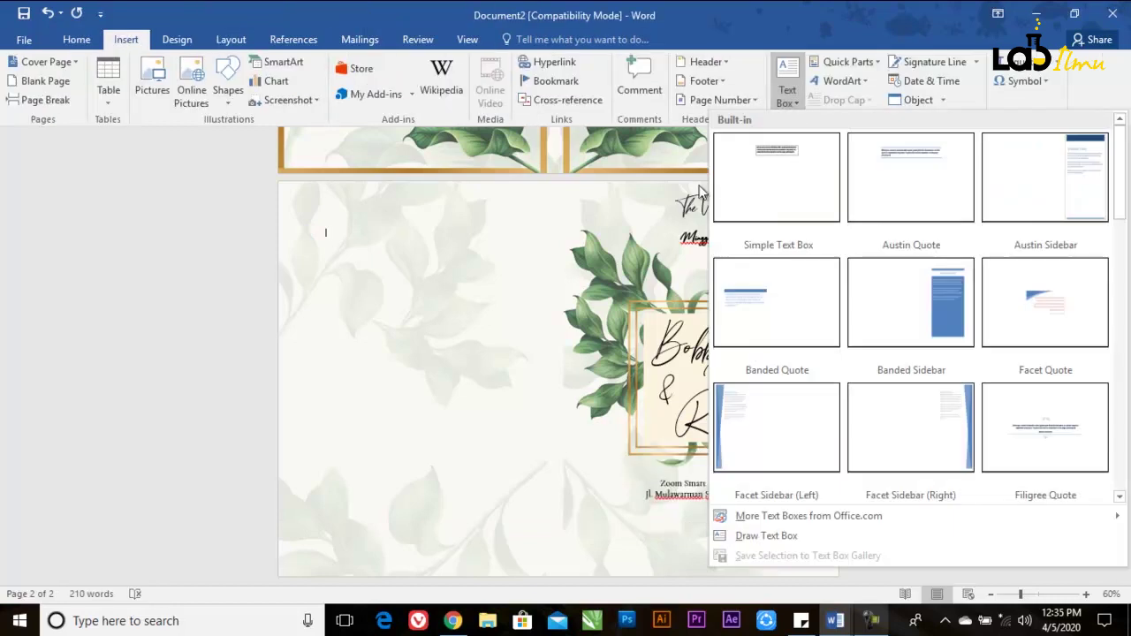
click(787, 535)
mouse_move(312, 232)
mouse_down()
mouse_move(506, 331)
mouse_move(454, 334)
mouse_up()
text(Demah Acara)
key(ctrl+a)
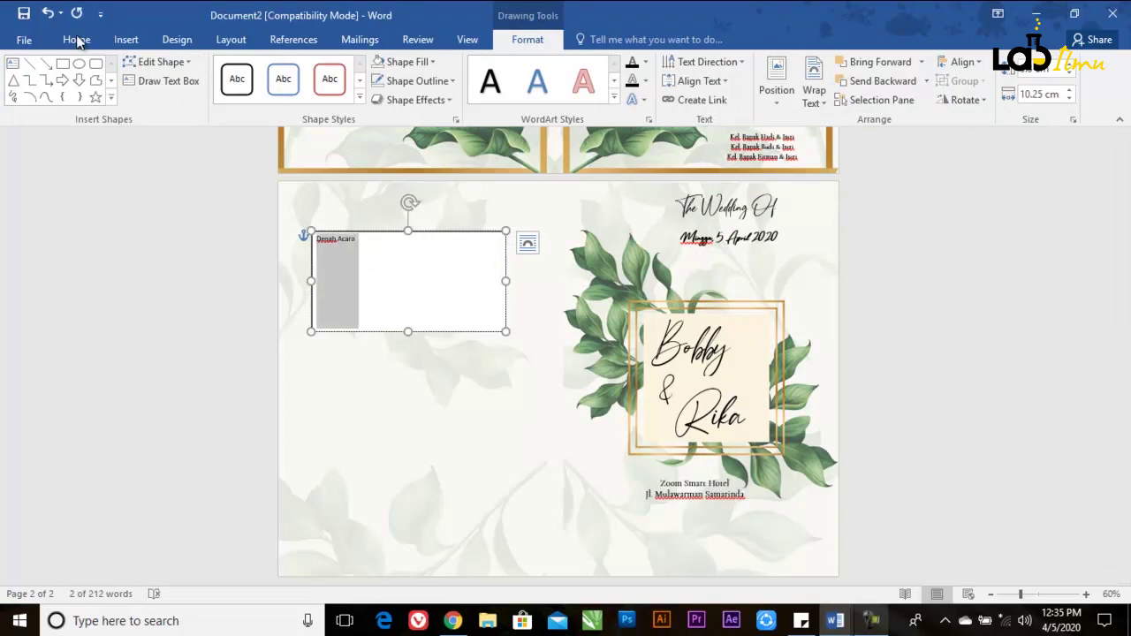
click(76, 38)
click(206, 68)
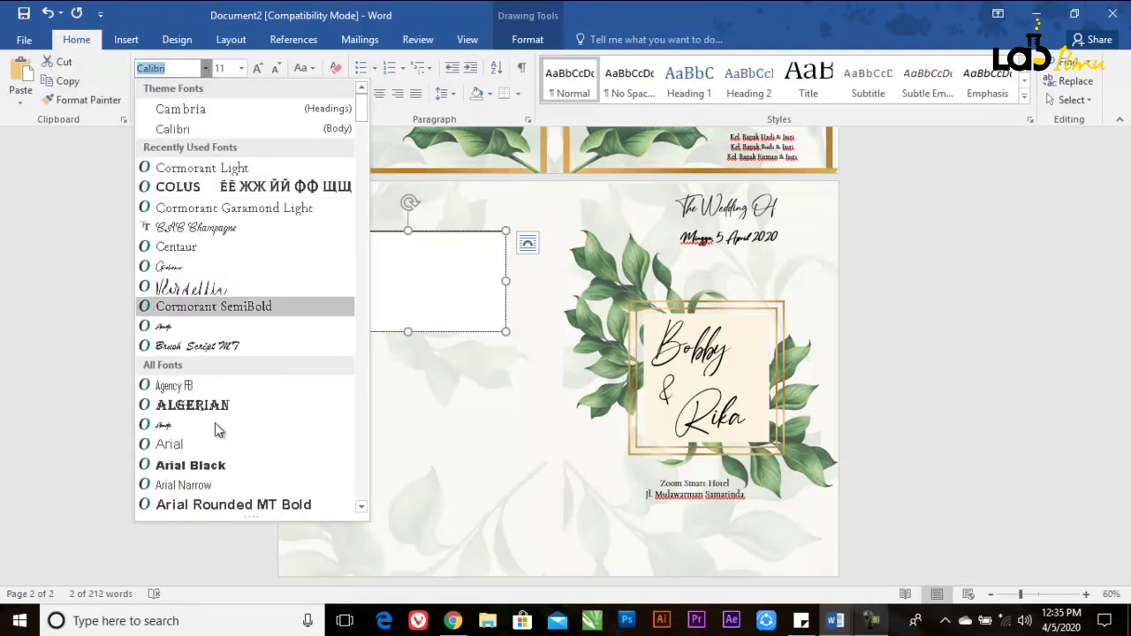
click(193, 427)
Enlarge the Denah Acara text three sizes and give its box no fill and no outline.
key(Escape)
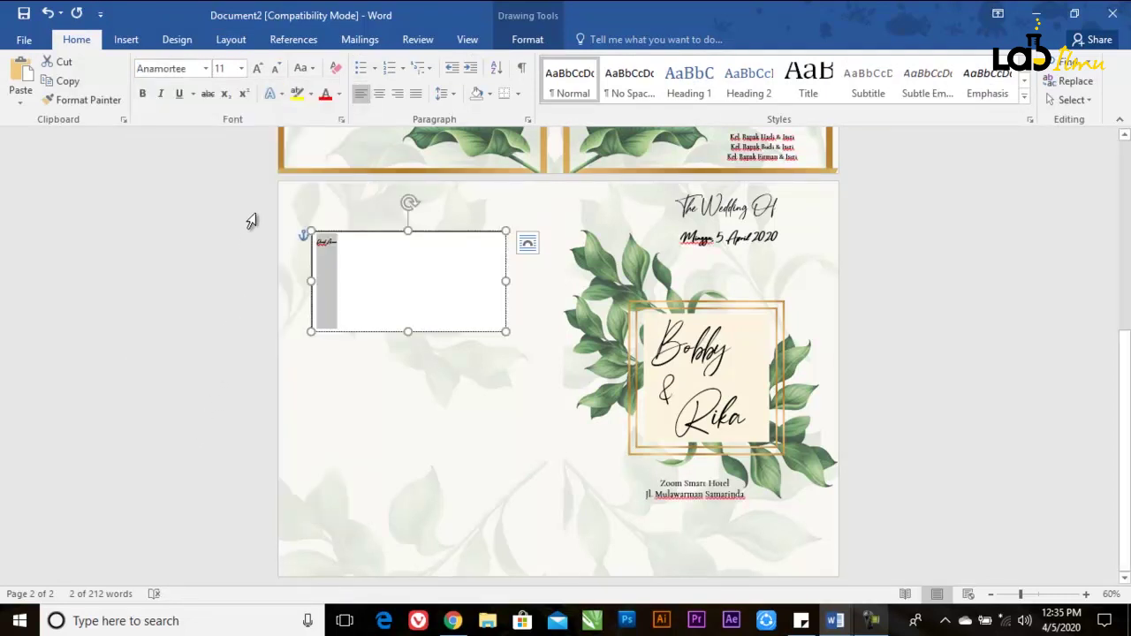
click(259, 68)
click(259, 69)
click(259, 69)
click(259, 69)
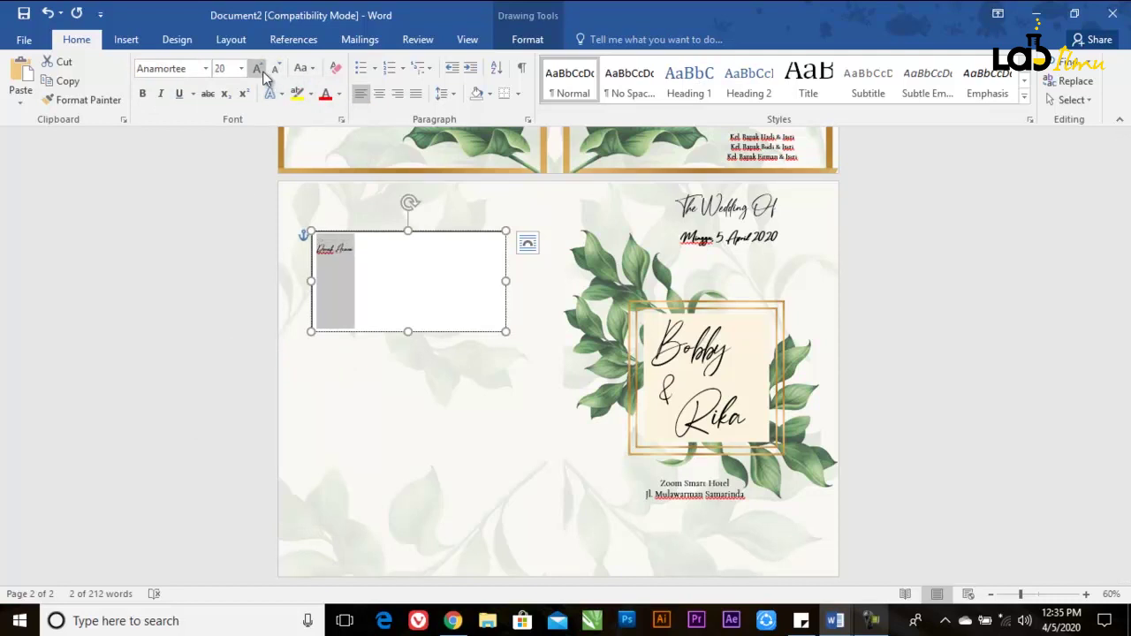
click(259, 69)
click(258, 69)
click(538, 42)
click(422, 62)
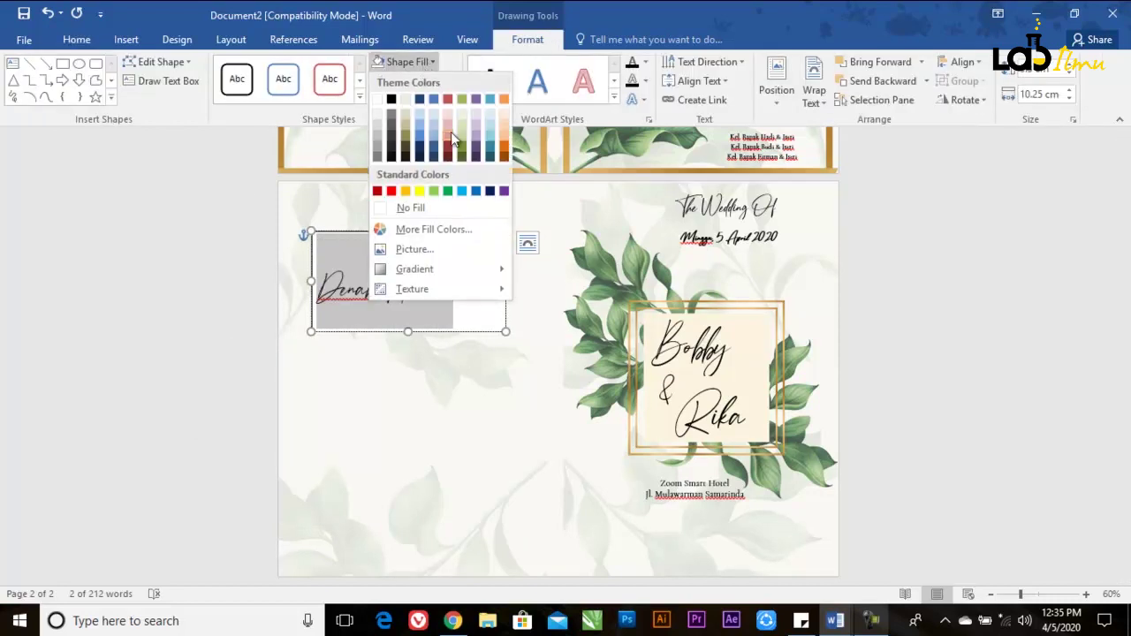
click(449, 208)
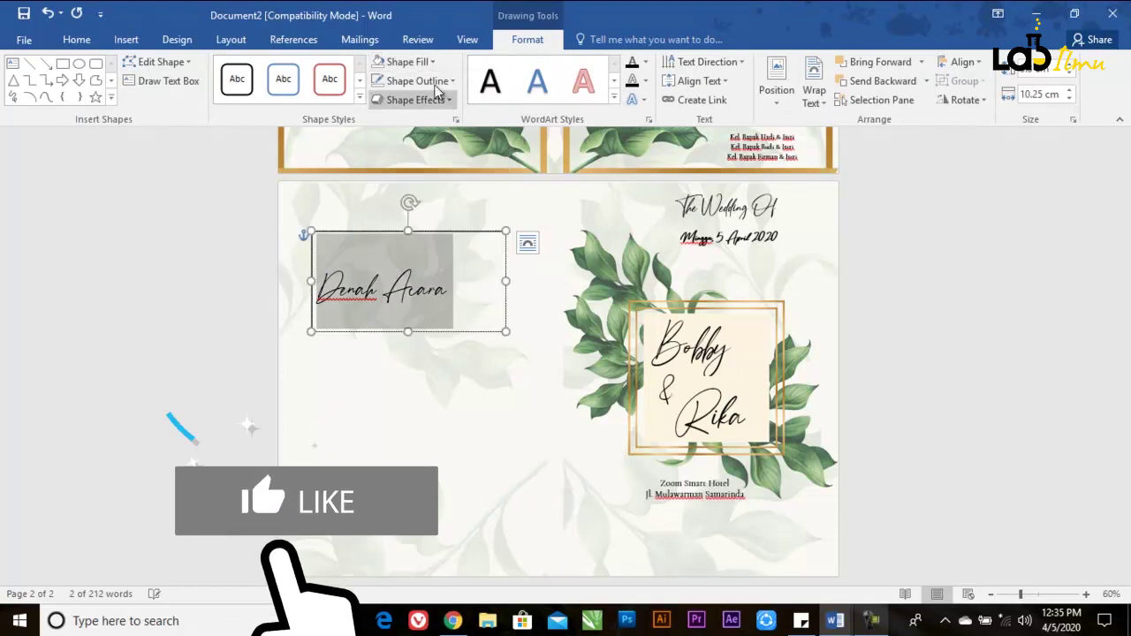
click(417, 80)
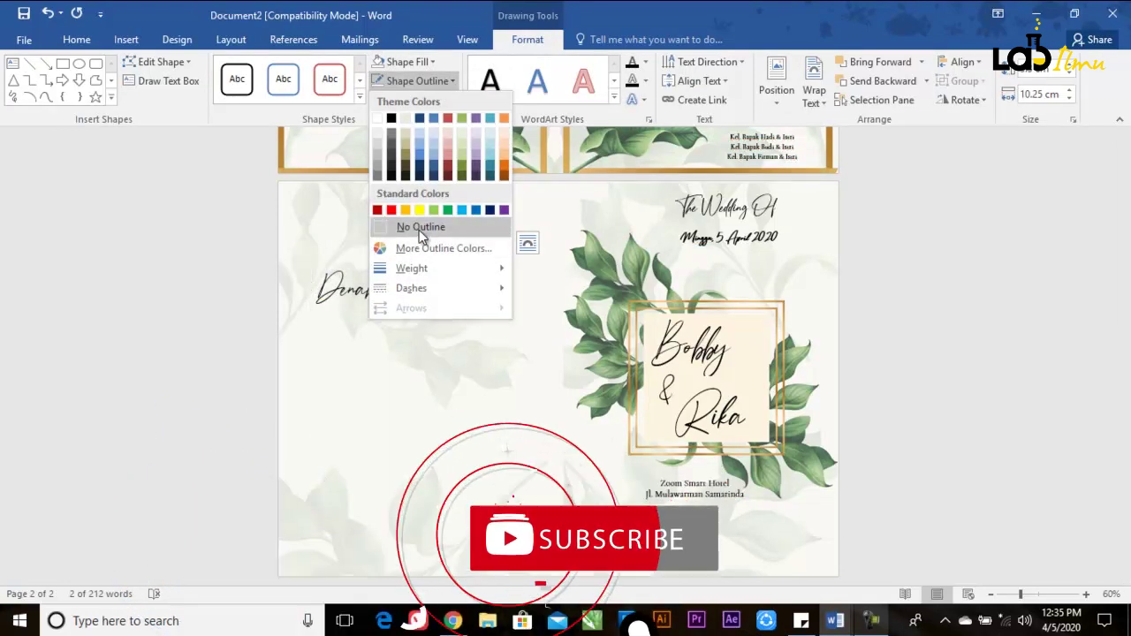
click(419, 230)
Draw a tall thin rectangle as a road on the left side, filled green with no outline.
click(126, 38)
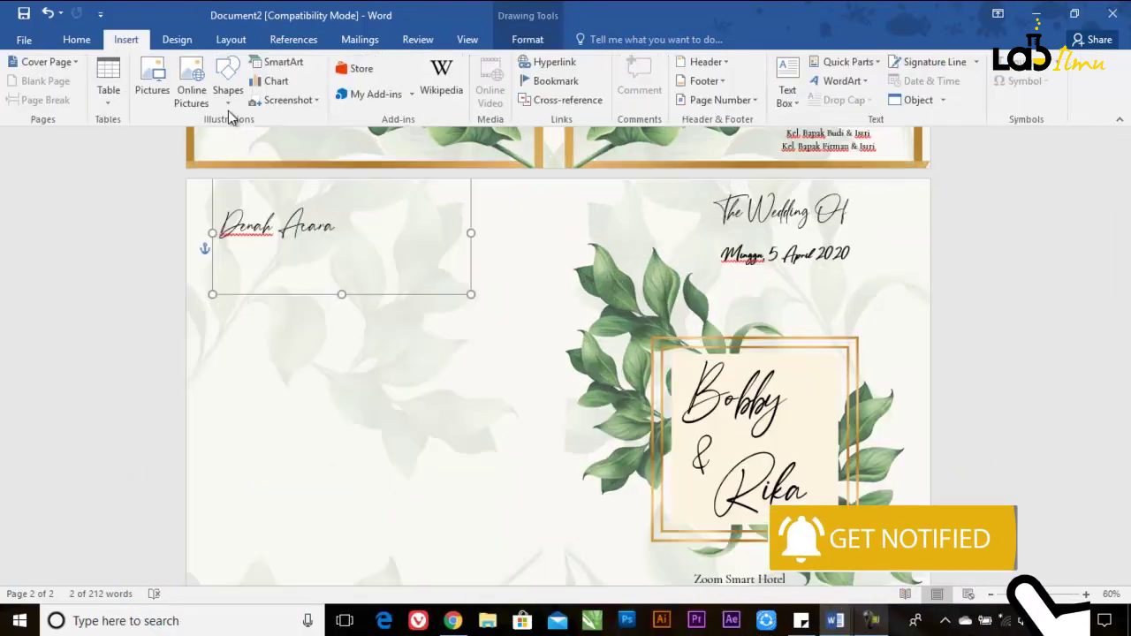
click(227, 89)
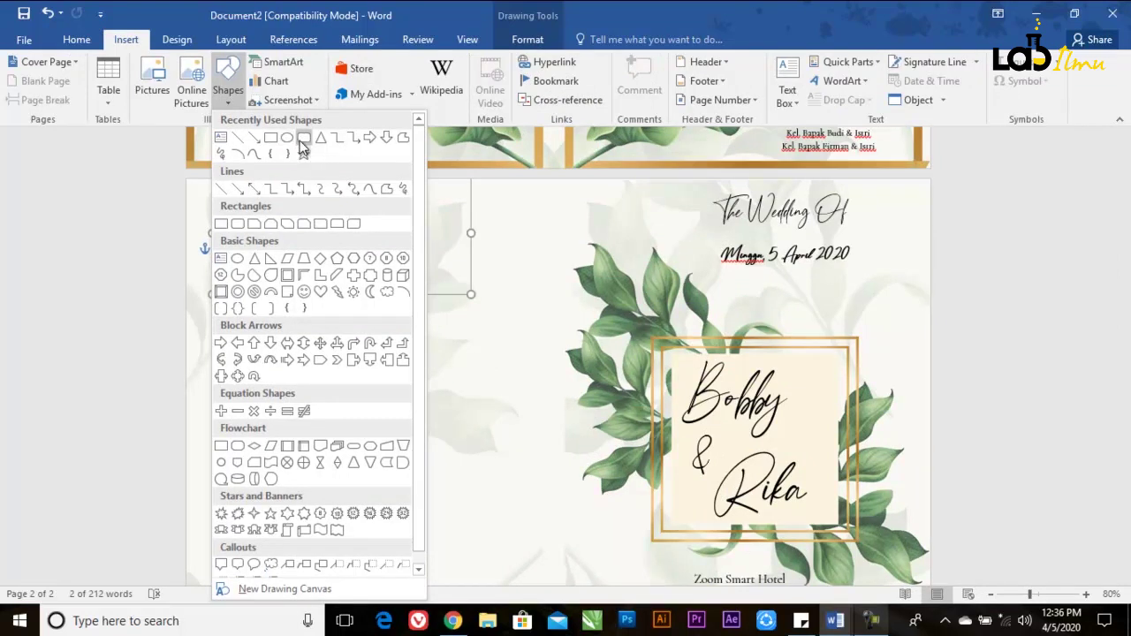
click(297, 151)
scroll(303, 285, down, 1)
drag(261, 575, 261, 579)
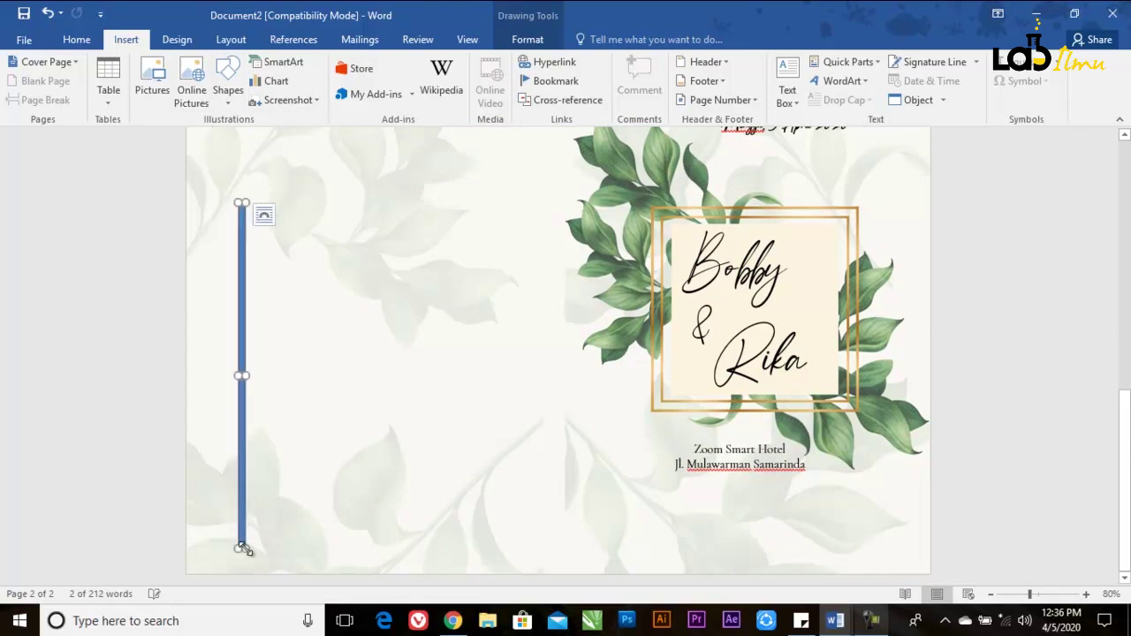
drag(244, 549, 245, 548)
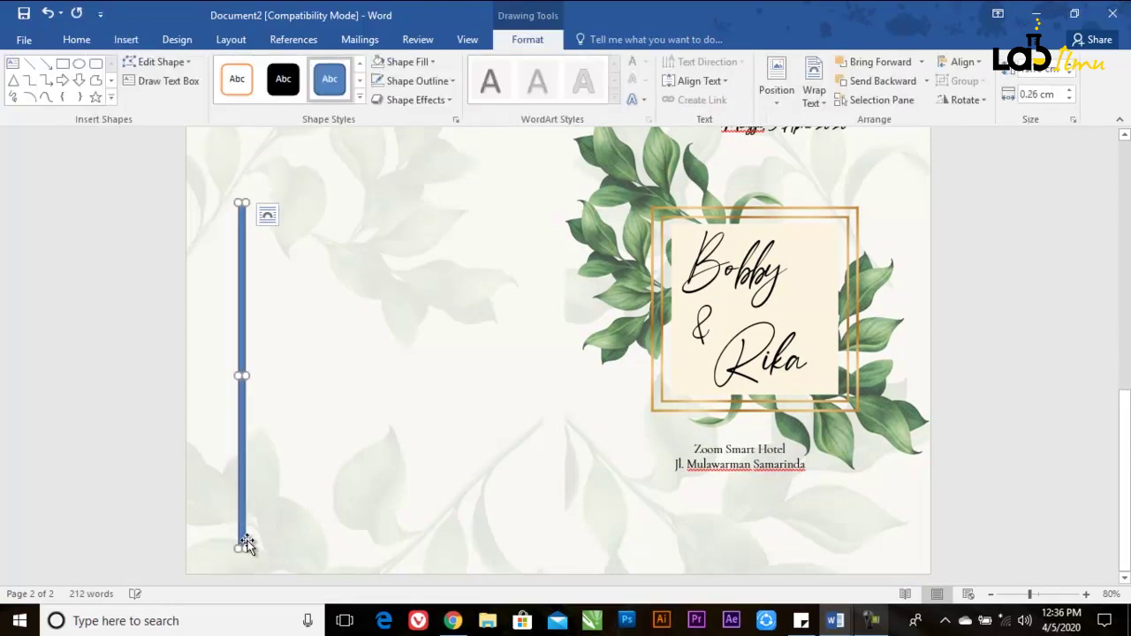
click(435, 60)
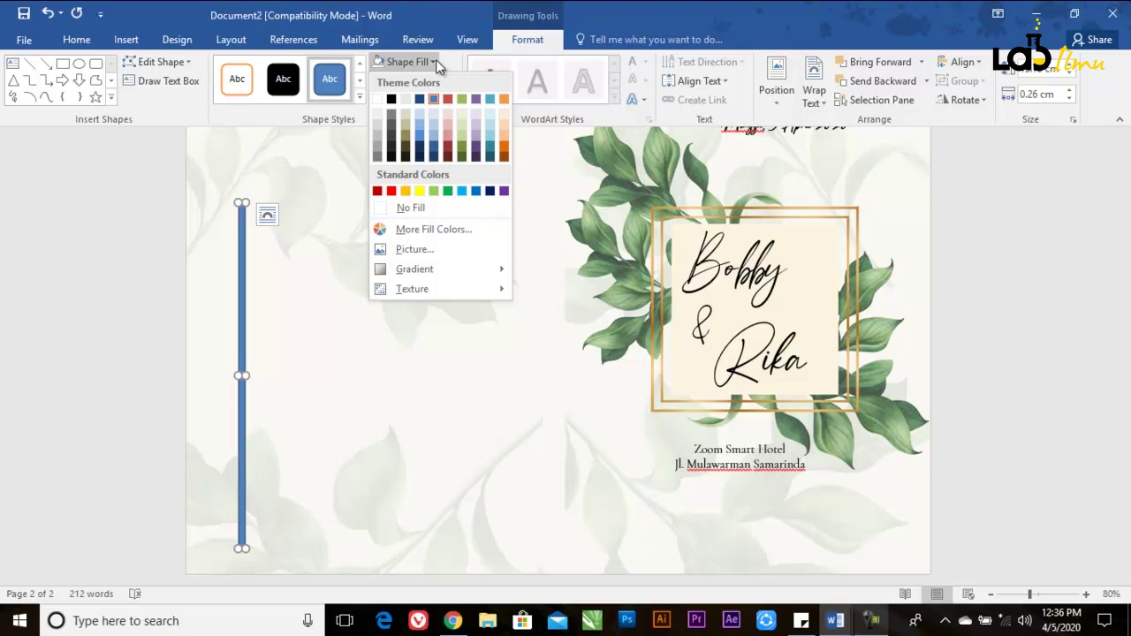
click(449, 192)
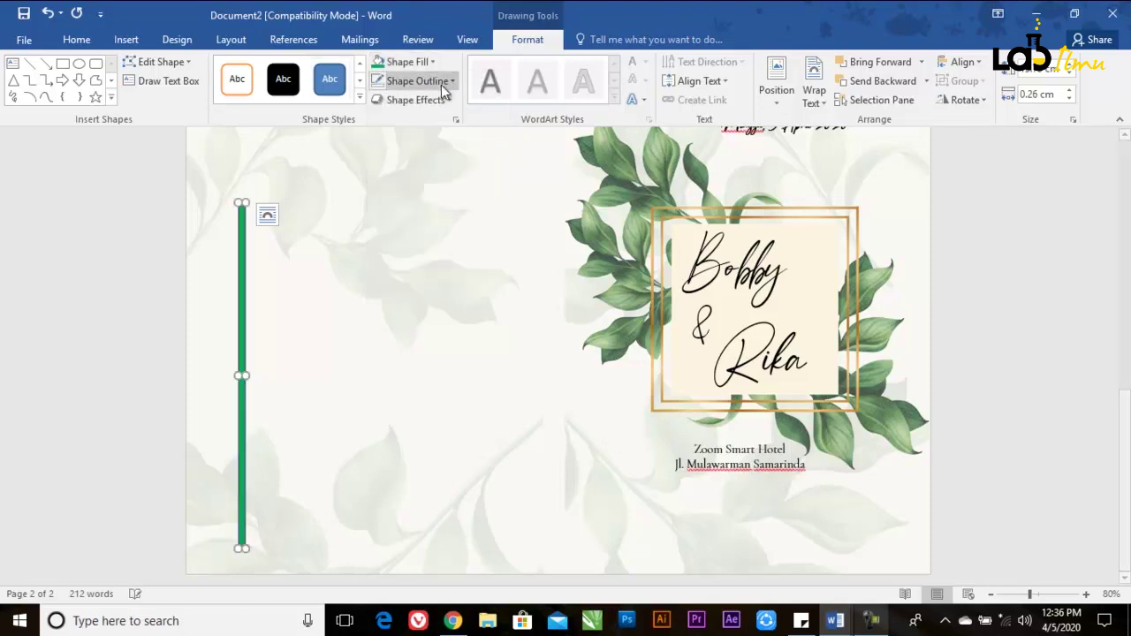
click(442, 79)
click(423, 228)
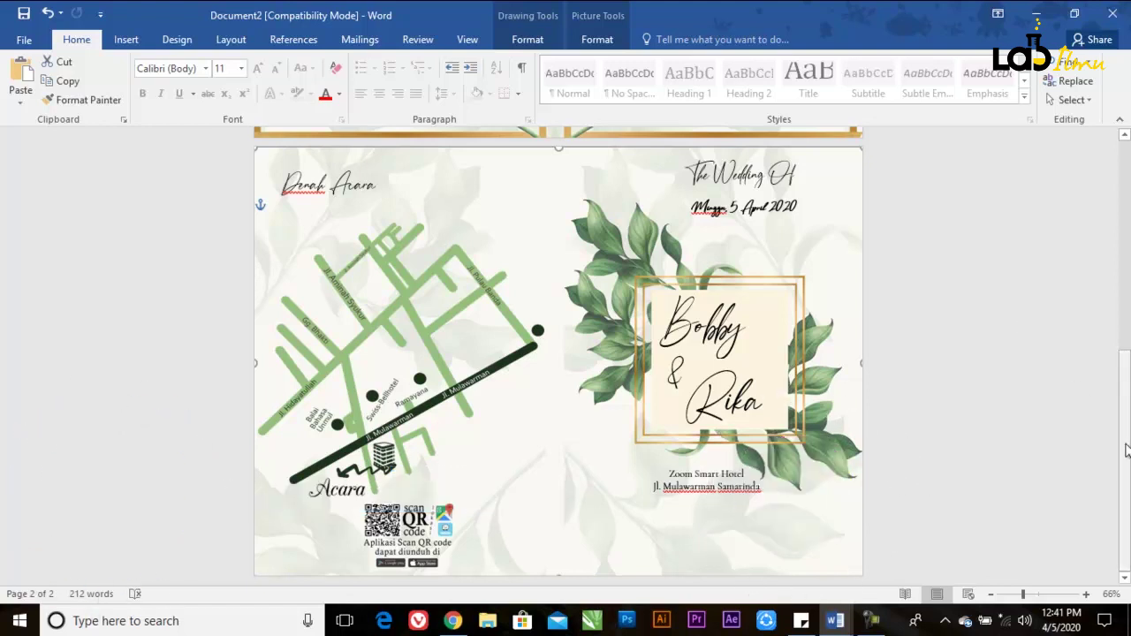
Scroll up to page 1 to review the inner spread with names, verses and schedule.
drag(1127, 448, 1111, 236)
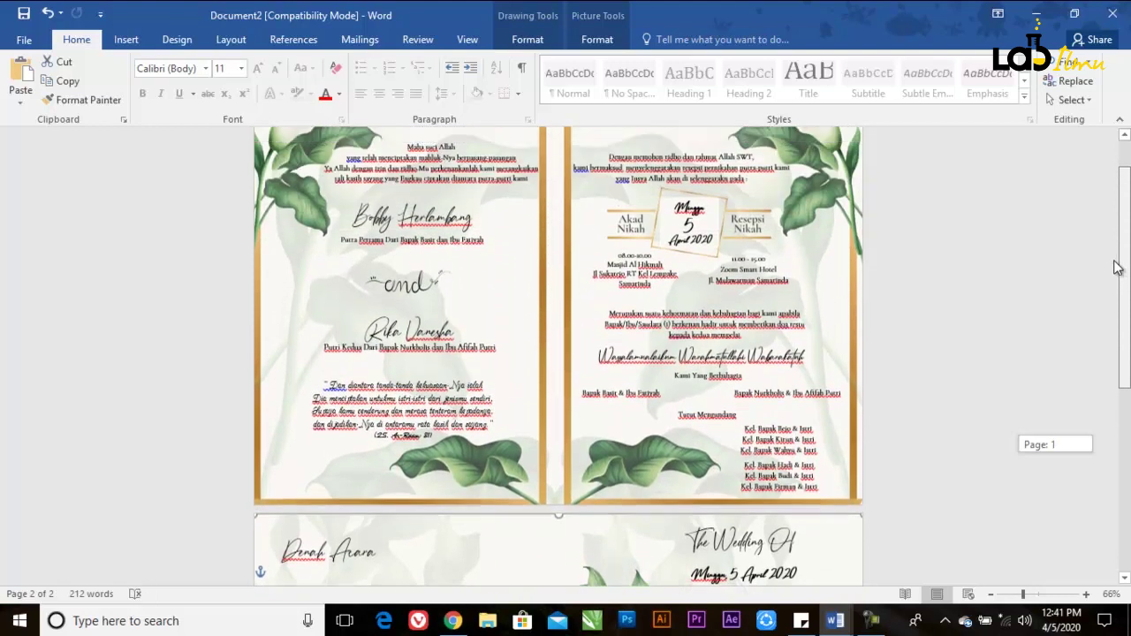